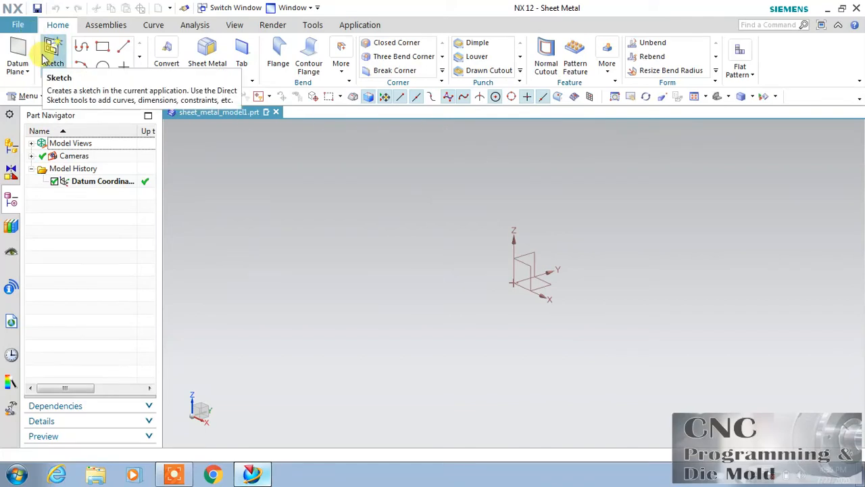
- Set the global bend radius to 5 mm in the part properties of the sheet metal preferences
{"action": "left_click", "coordinate": [29, 96]}
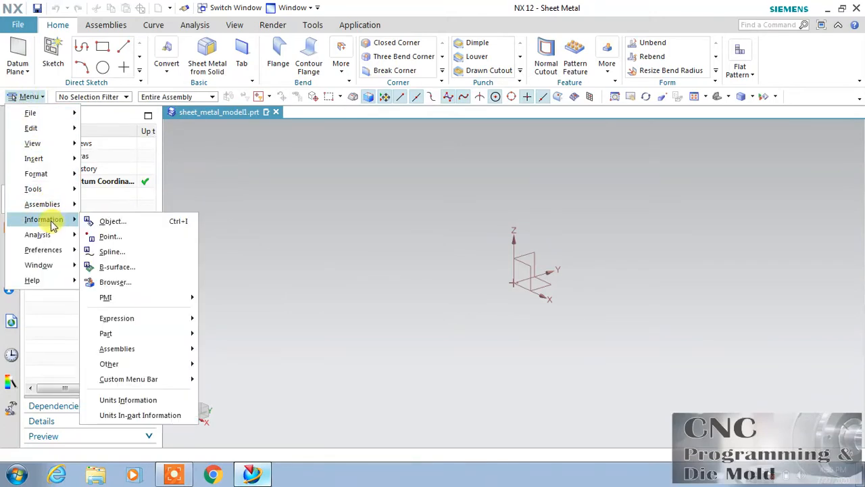
{"action": "mouse_move", "coordinate": [58, 250]}
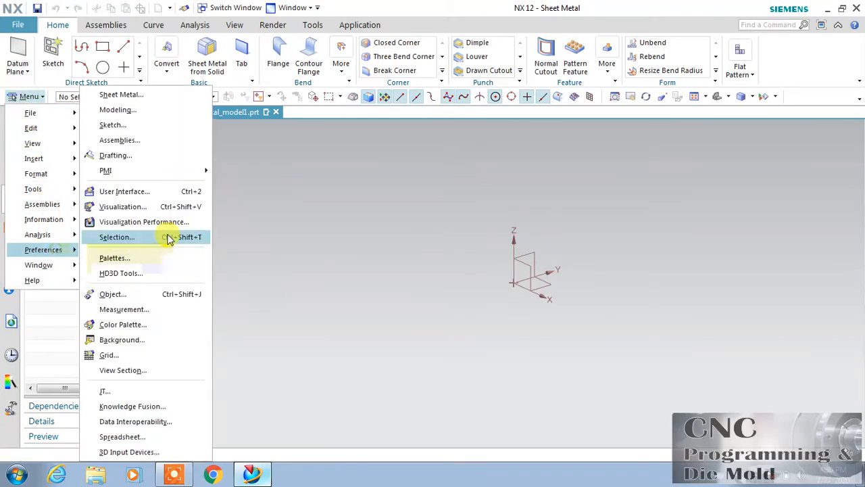
{"action": "left_click", "coordinate": [177, 96]}
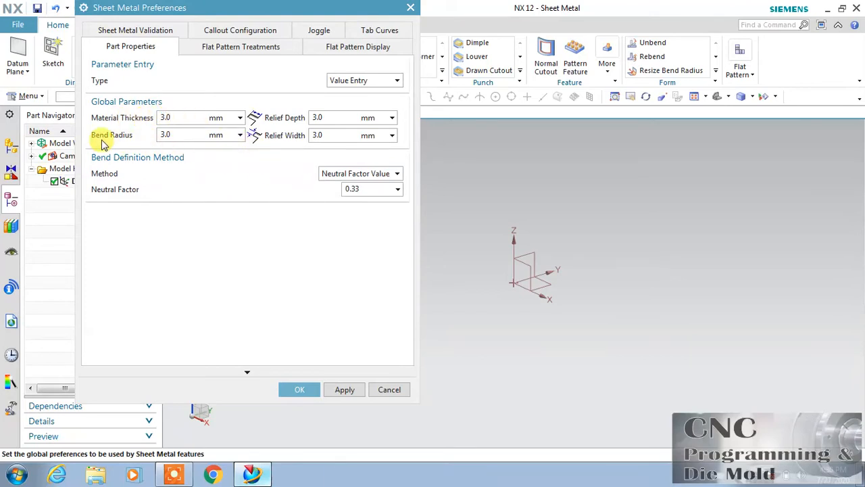
{"action": "left_click", "coordinate": [165, 134]}
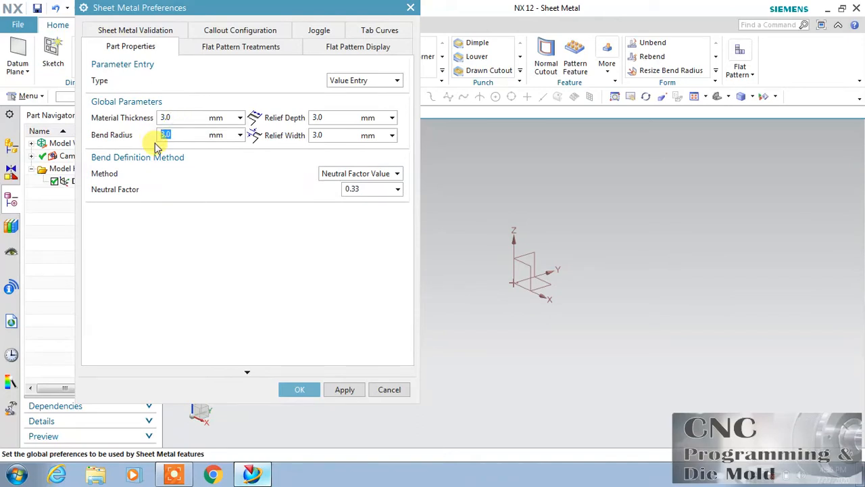
{"action": "type", "text": "5"}
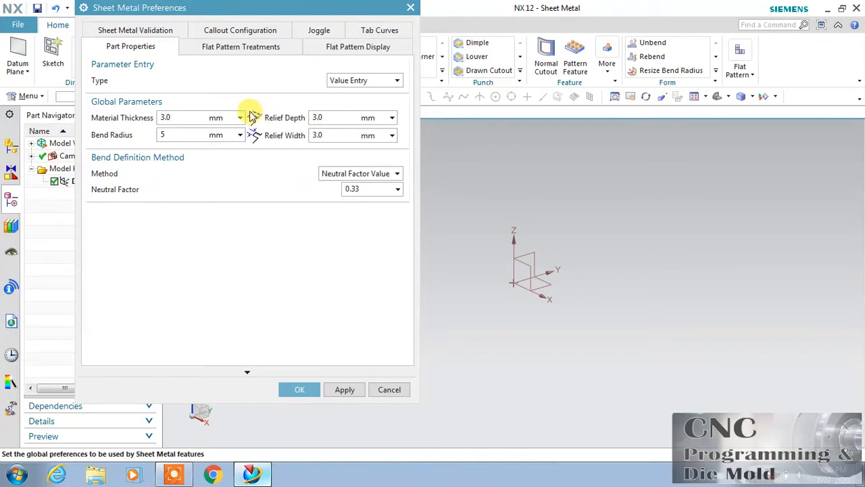
{"action": "left_click", "coordinate": [327, 118]}
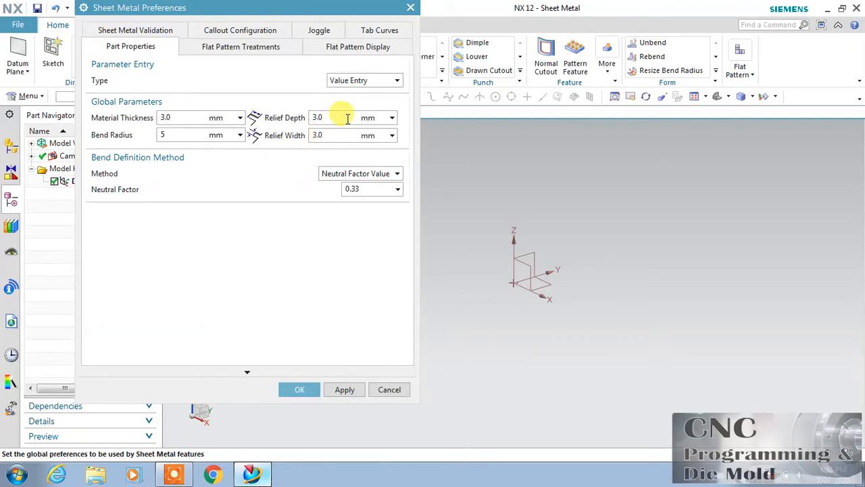
{"action": "left_click", "coordinate": [344, 390]}
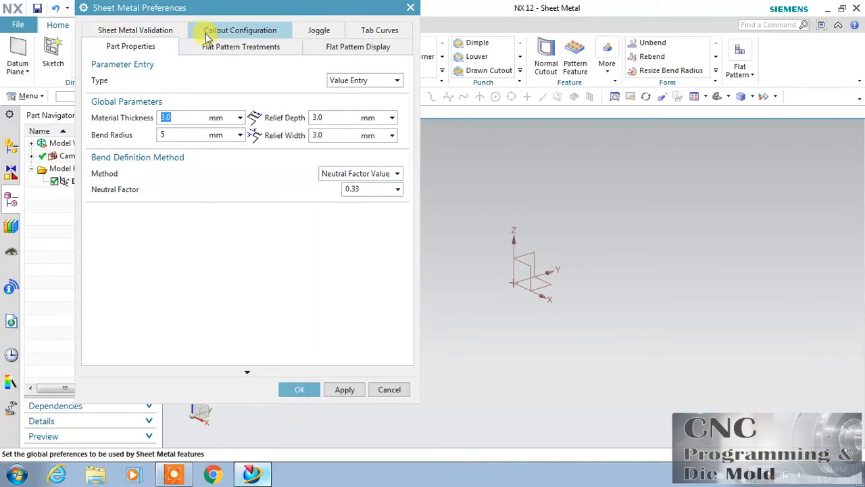
- Review the flat pattern, tab curves, joggle, callout and validation settings in the sheet metal preferences, then close them
{"action": "left_click", "coordinate": [350, 43]}
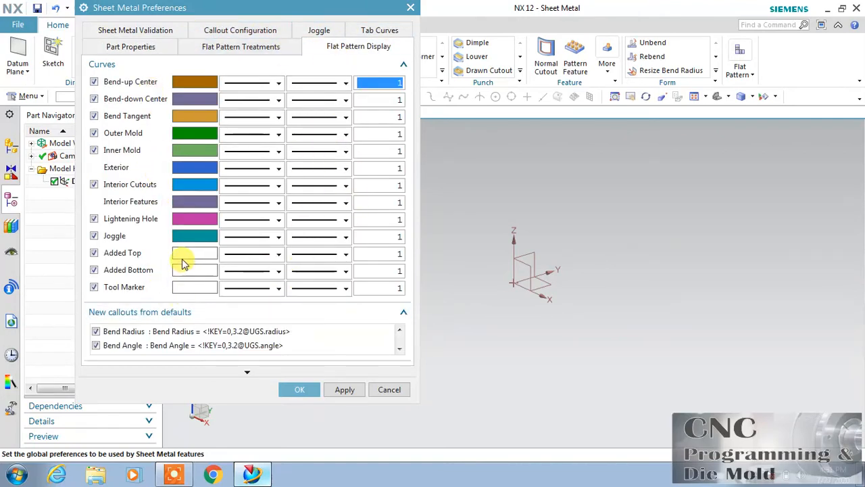
{"action": "left_click", "coordinate": [244, 48]}
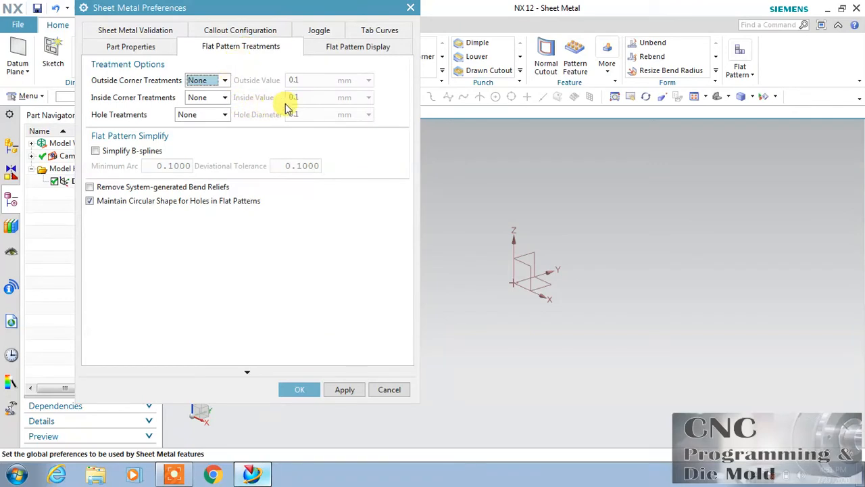
{"action": "left_click", "coordinate": [380, 30]}
{"action": "left_click", "coordinate": [330, 48]}
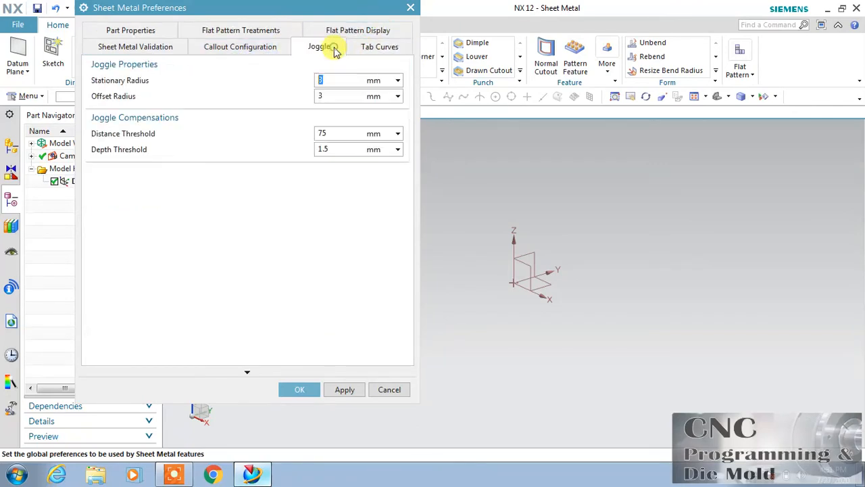
{"action": "left_click", "coordinate": [245, 51]}
{"action": "left_click", "coordinate": [136, 45]}
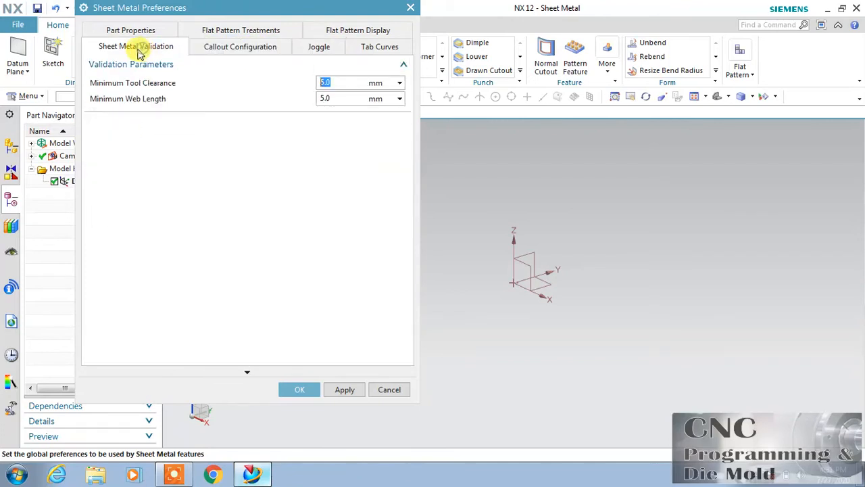
{"action": "left_click", "coordinate": [288, 389]}
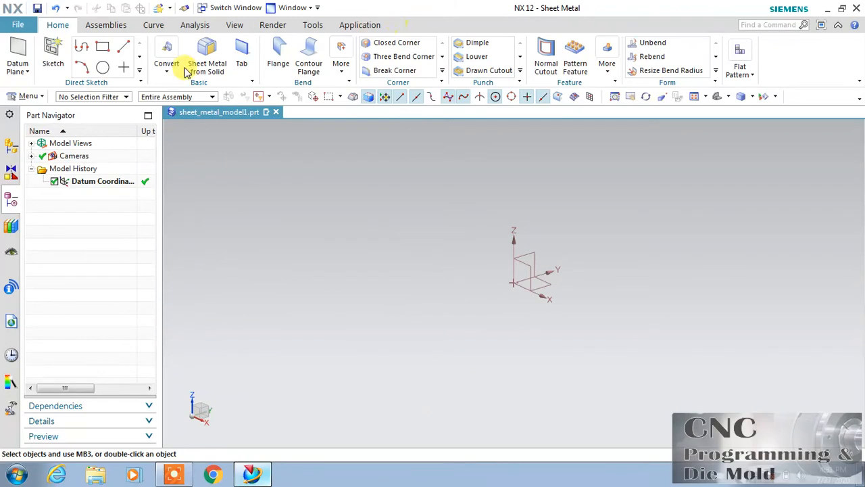
- Start a sketch on the XY plane with the X axis as the horizontal reference
{"action": "left_click", "coordinate": [52, 53]}
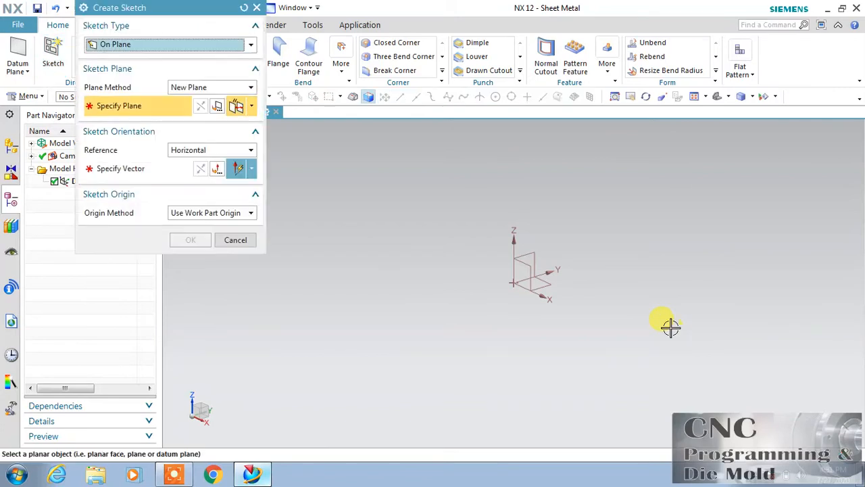
{"action": "left_click", "coordinate": [558, 305]}
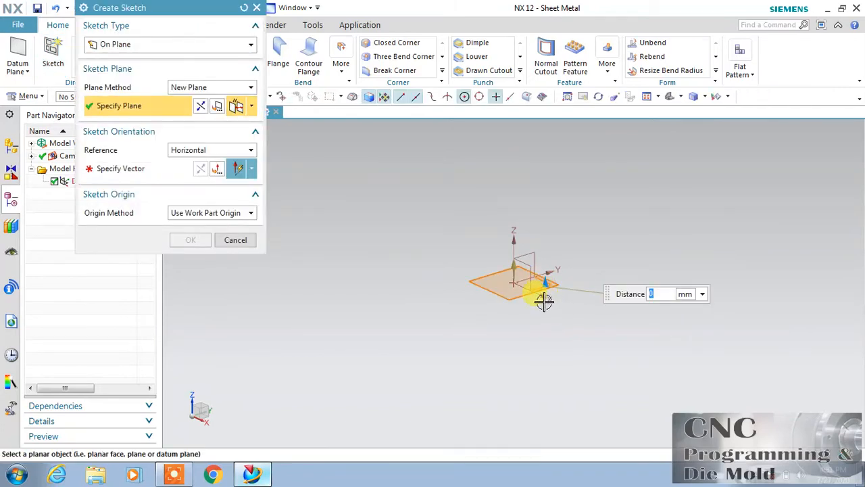
{"action": "left_click", "coordinate": [148, 171]}
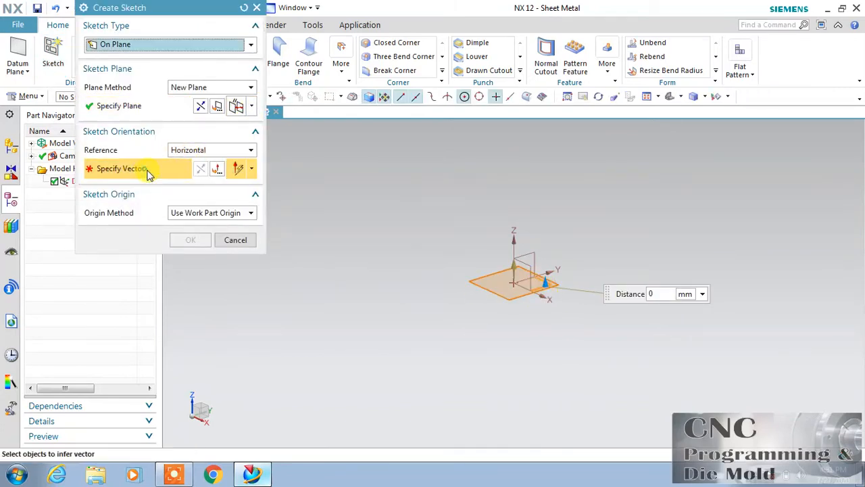
{"action": "left_click", "coordinate": [546, 296]}
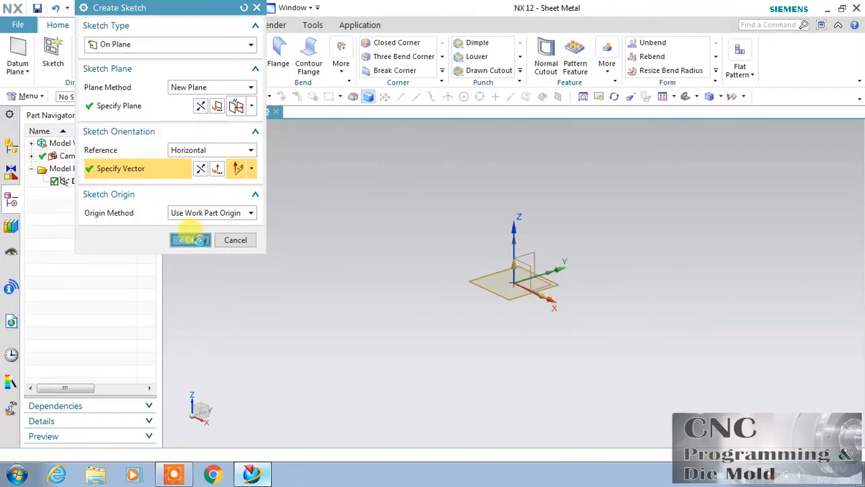
{"action": "left_click", "coordinate": [200, 240]}
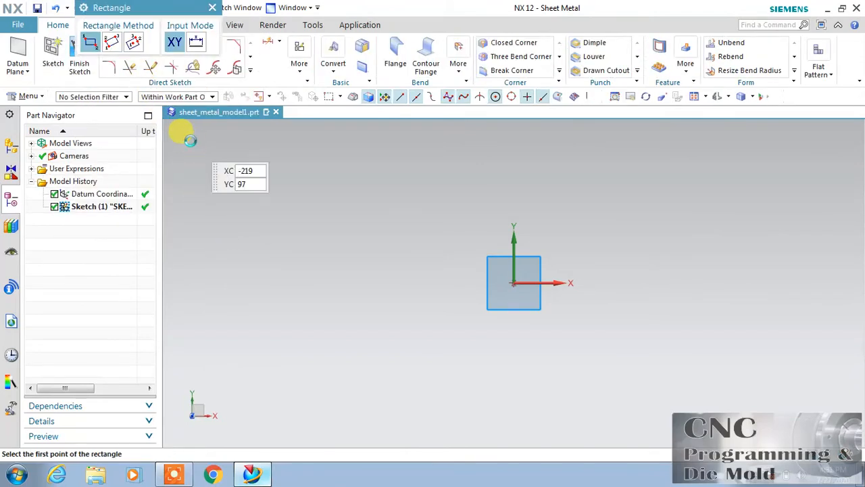
- Sketch a rectangle centred on the origin, about 174 mm wide and 115 mm high, and finish the sketch
{"action": "left_click", "coordinate": [133, 42]}
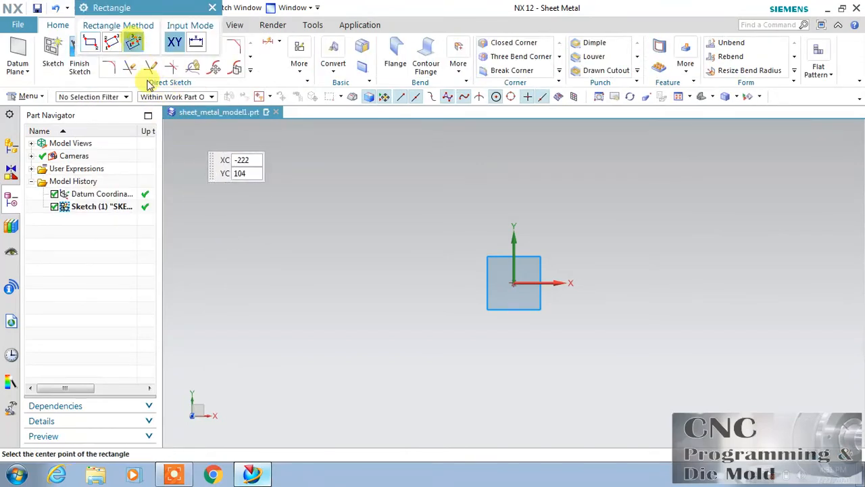
{"action": "left_click", "coordinate": [513, 282]}
{"action": "left_click", "coordinate": [643, 284]}
{"action": "left_click", "coordinate": [657, 197]}
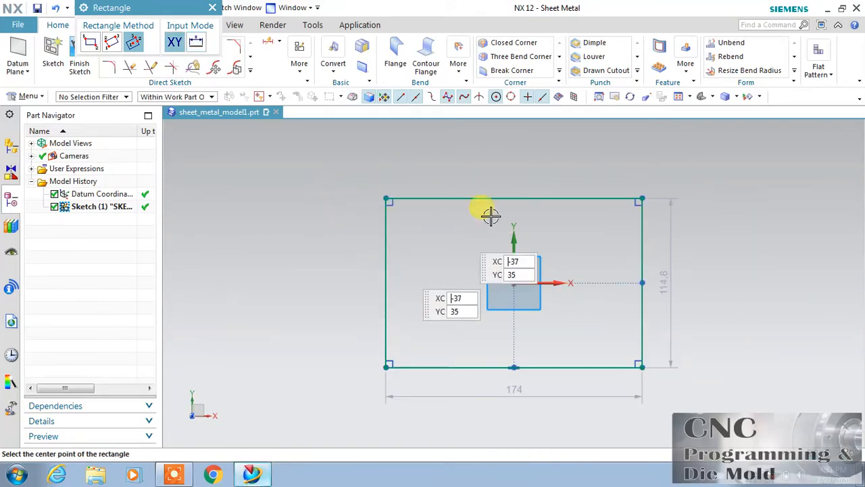
{"action": "left_click", "coordinate": [79, 65]}
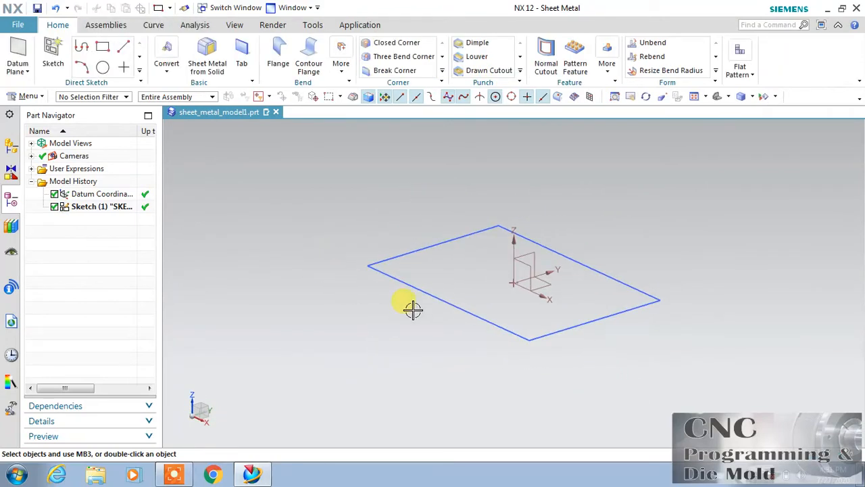
- Create a 3 mm thick base tab from the four curves of the rectangle sketch
{"action": "left_click", "coordinate": [243, 62]}
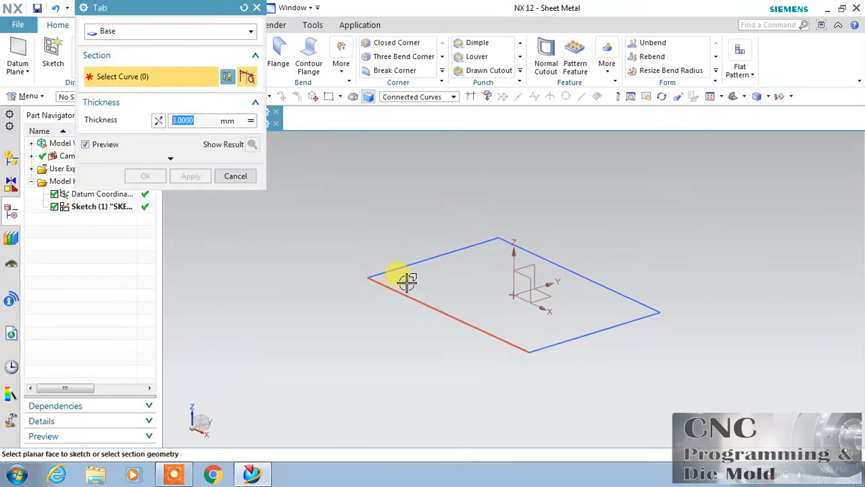
{"action": "left_click", "coordinate": [424, 298]}
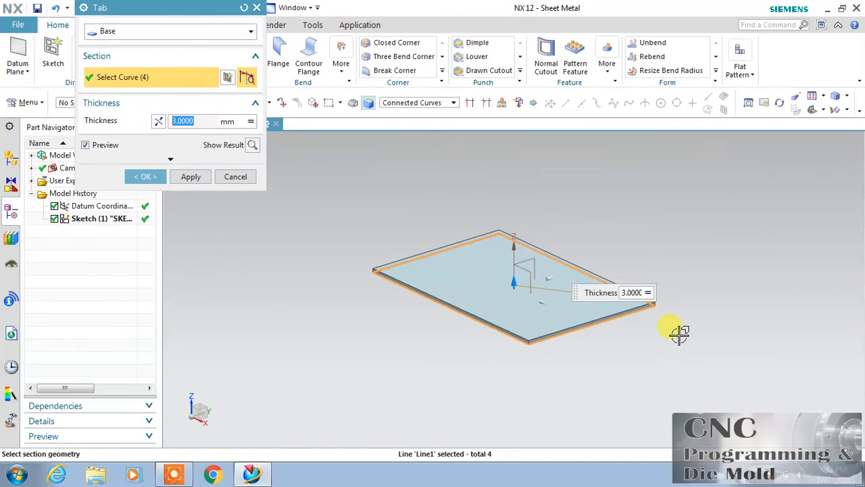
{"action": "left_click", "coordinate": [191, 178]}
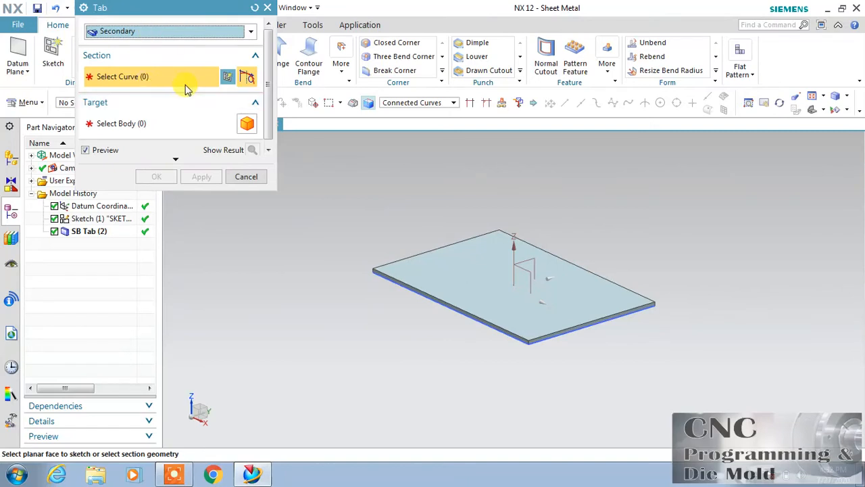
{"action": "left_click", "coordinate": [207, 33]}
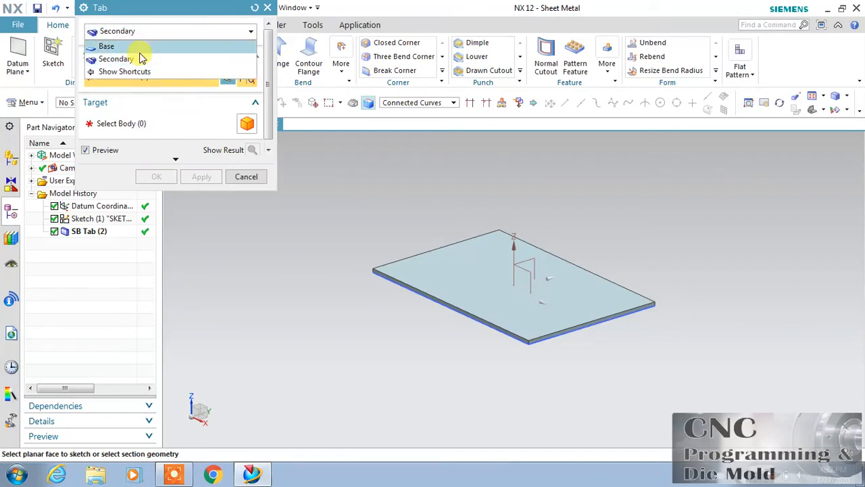
{"action": "left_click", "coordinate": [198, 34]}
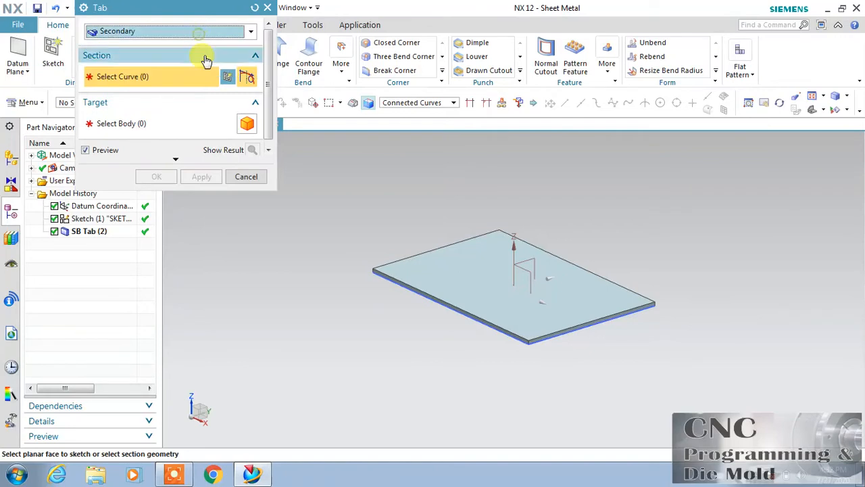
{"action": "left_click", "coordinate": [253, 181]}
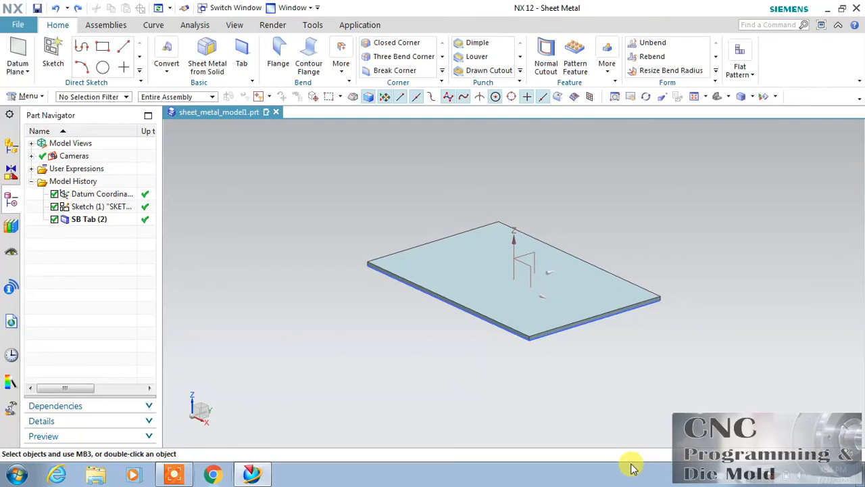
- Sketch a separate rectangle of about 139 by 103 mm in front of the plate's long edge and finish the sketch
{"action": "left_click", "coordinate": [102, 45]}
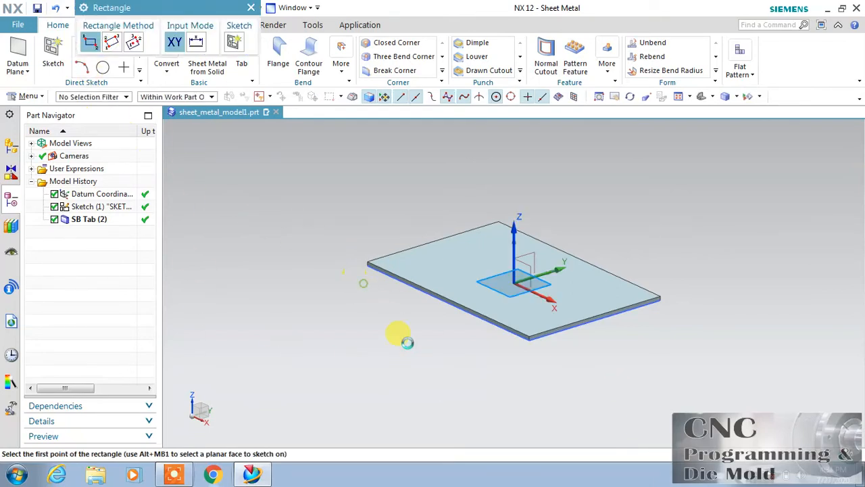
{"action": "left_click", "coordinate": [365, 284]}
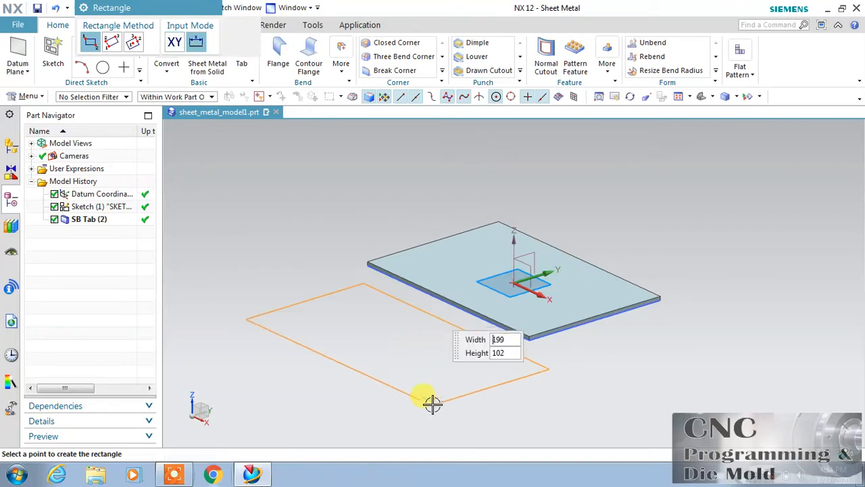
{"action": "left_click", "coordinate": [375, 379]}
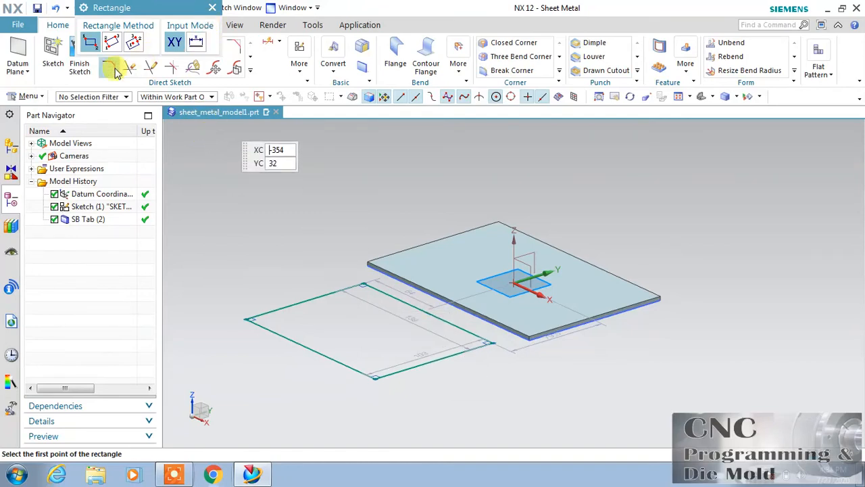
{"action": "left_click", "coordinate": [79, 46]}
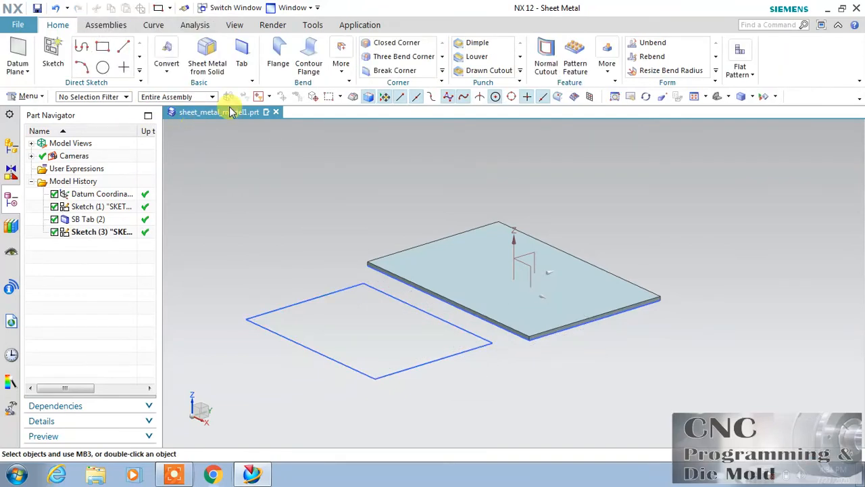
- Try to create a secondary tab on the plate from the detached rectangle
{"action": "left_click", "coordinate": [241, 52]}
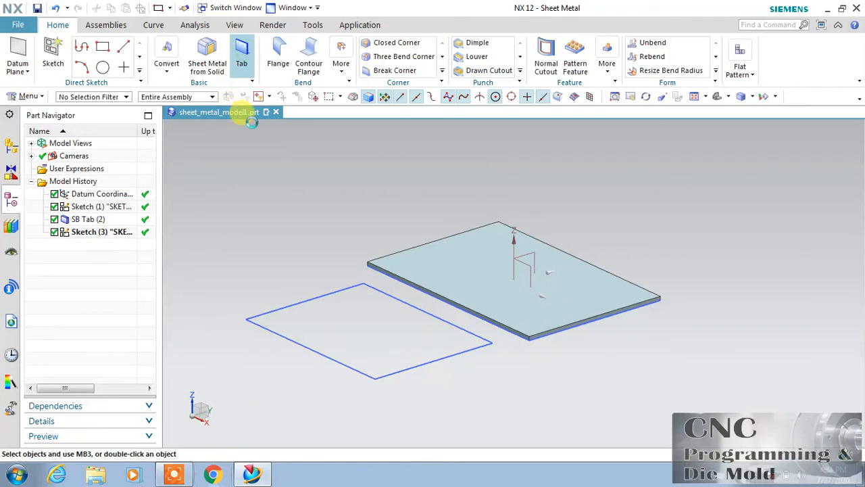
{"action": "left_click", "coordinate": [336, 300]}
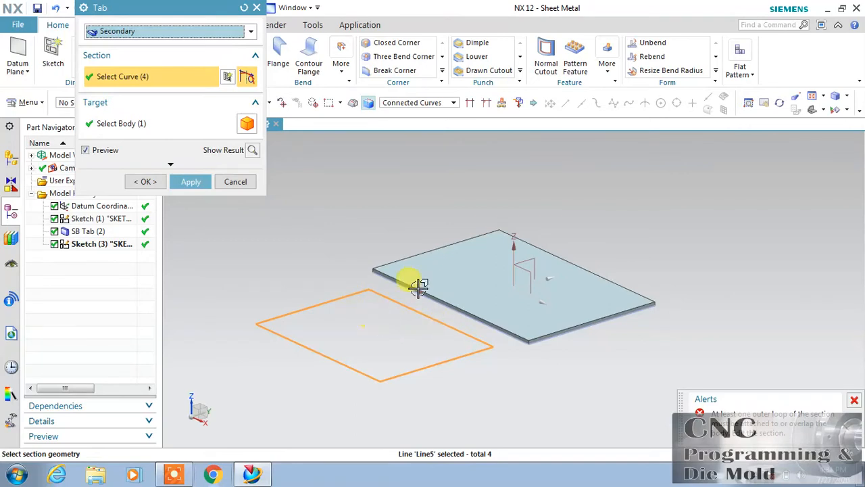
{"action": "left_click", "coordinate": [234, 183]}
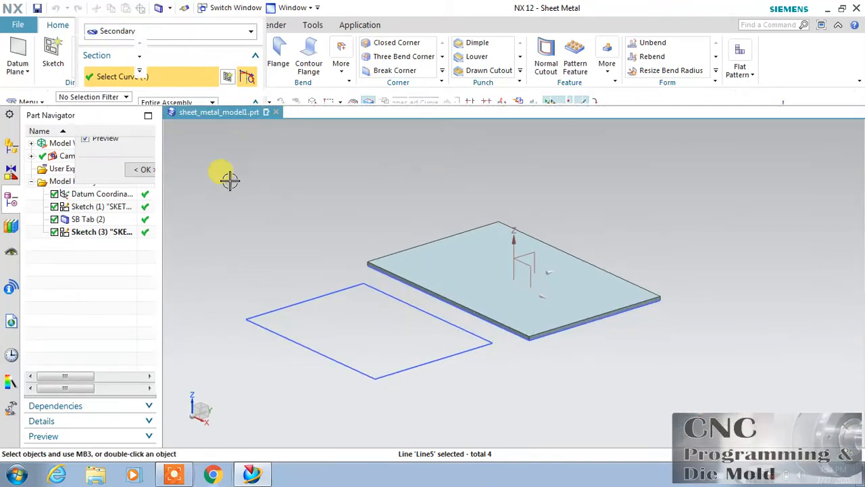
- Edit the detached rectangle sketch so it touches the plate's long edge and measures about 144 by 93 mm, and finish the sketch
{"action": "double_click", "coordinate": [380, 293]}
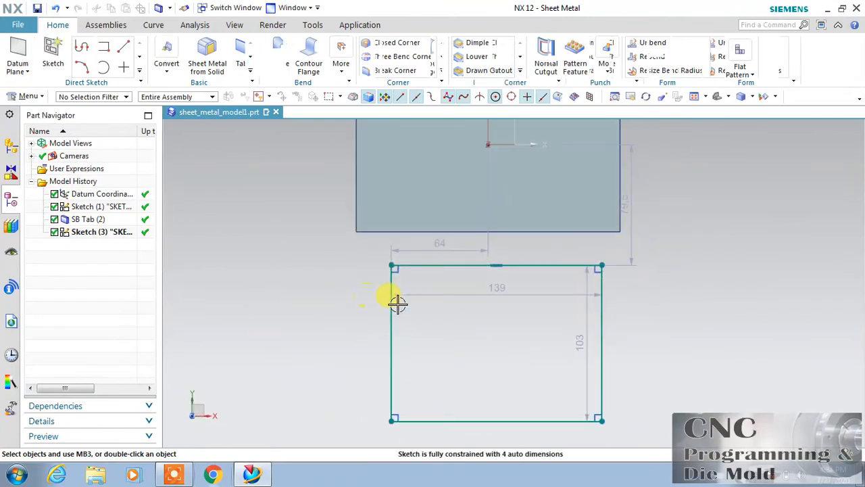
{"action": "mouse_move", "coordinate": [494, 257]}
{"action": "left_mouse_down"}
{"action": "mouse_move", "coordinate": [474, 224]}
{"action": "mouse_move", "coordinate": [483, 227]}
{"action": "left_mouse_up"}
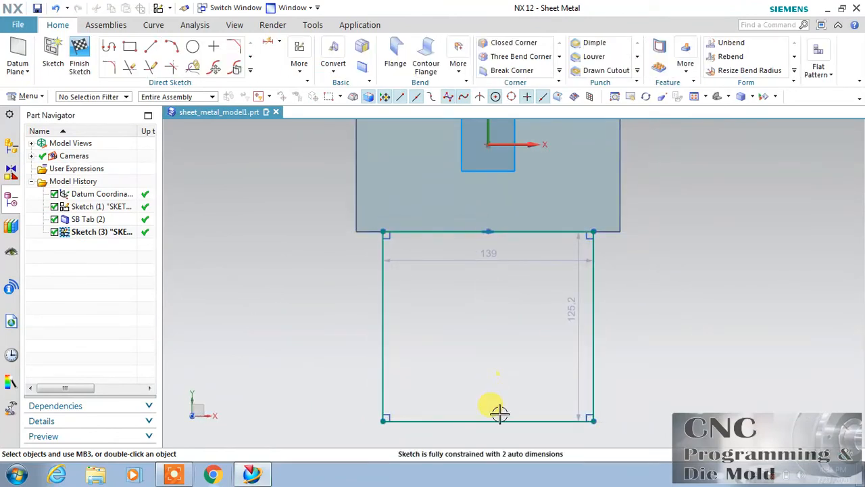
{"action": "mouse_move", "coordinate": [498, 417]}
{"action": "left_mouse_down"}
{"action": "mouse_move", "coordinate": [483, 412]}
{"action": "mouse_move", "coordinate": [474, 362]}
{"action": "left_mouse_up"}
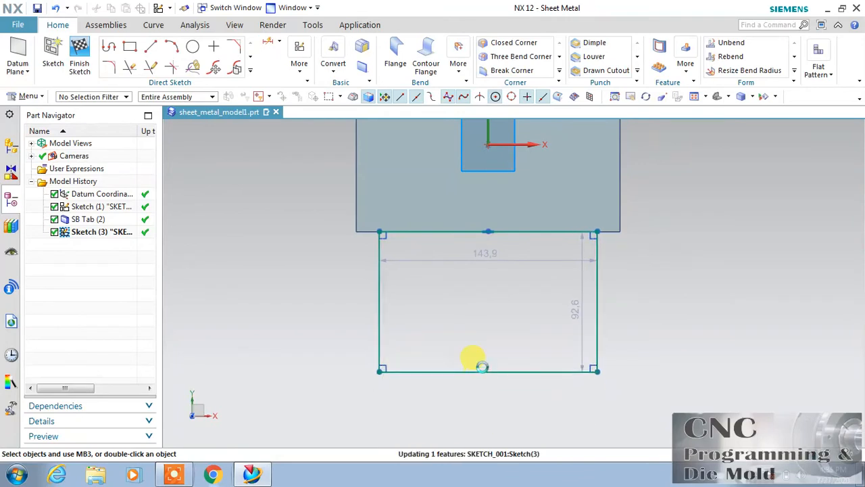
{"action": "left_click", "coordinate": [79, 58]}
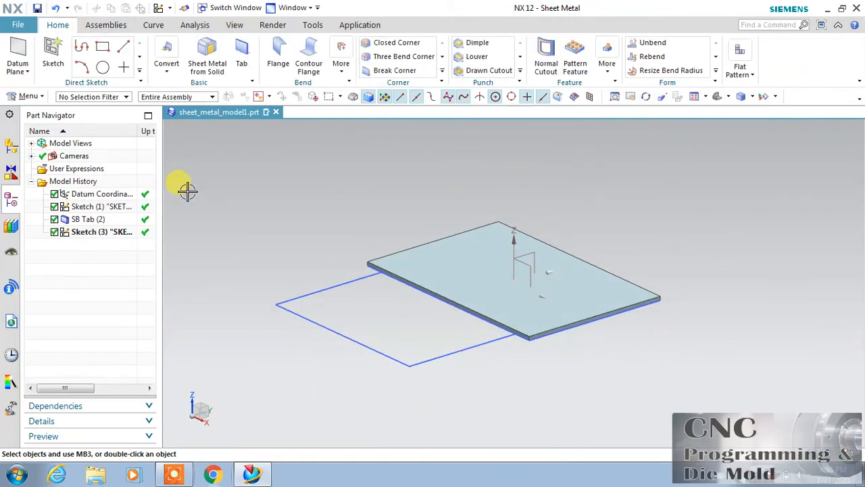
- Create a secondary tab on the plate from the four curves of the adjoining rectangle sketch
{"action": "left_click", "coordinate": [240, 57]}
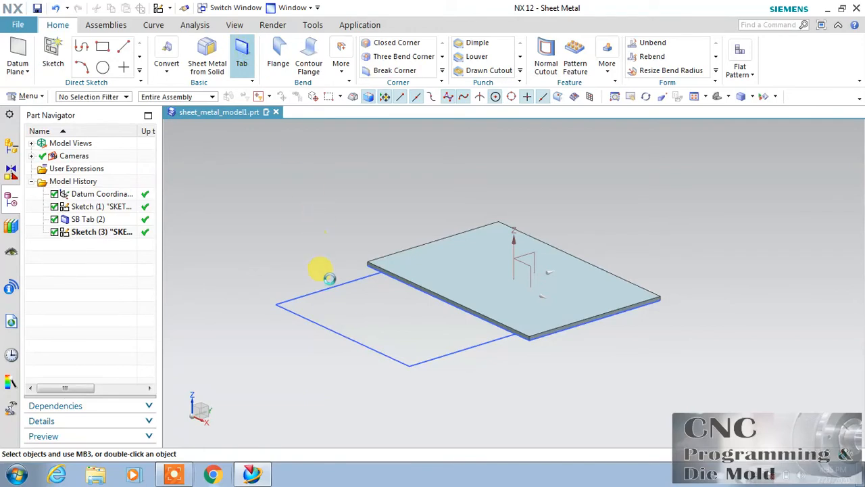
{"action": "left_click", "coordinate": [336, 292]}
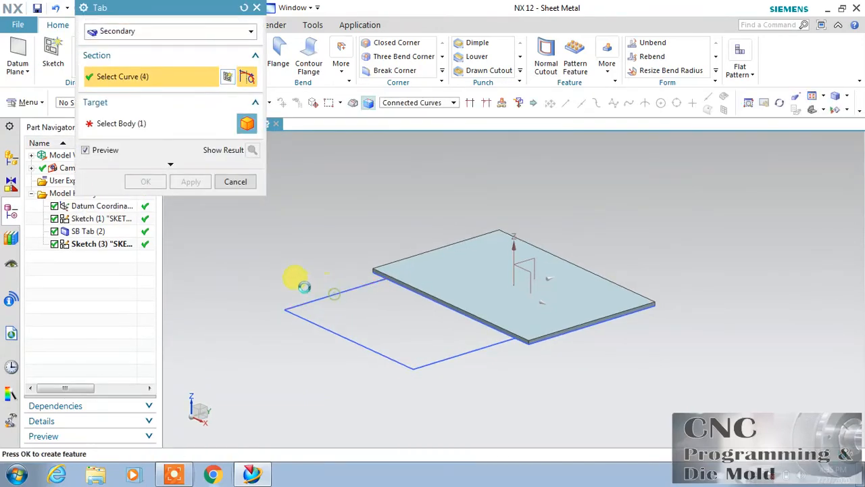
{"action": "left_click", "coordinate": [153, 181]}
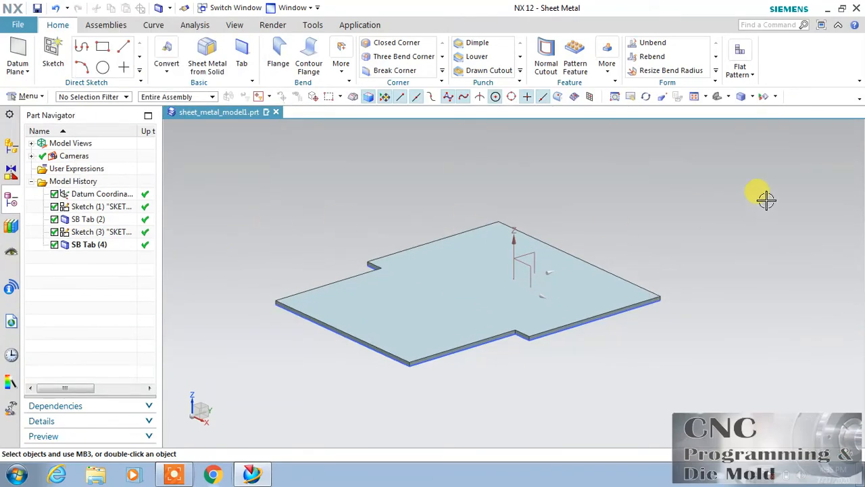
- Start a full-width flange on the base plate's short edge next to the step, with a 60 mm length and 55 mm offset
{"action": "middle_click_drag", "start_coordinate": [685, 257], "coordinate": [684, 333]}
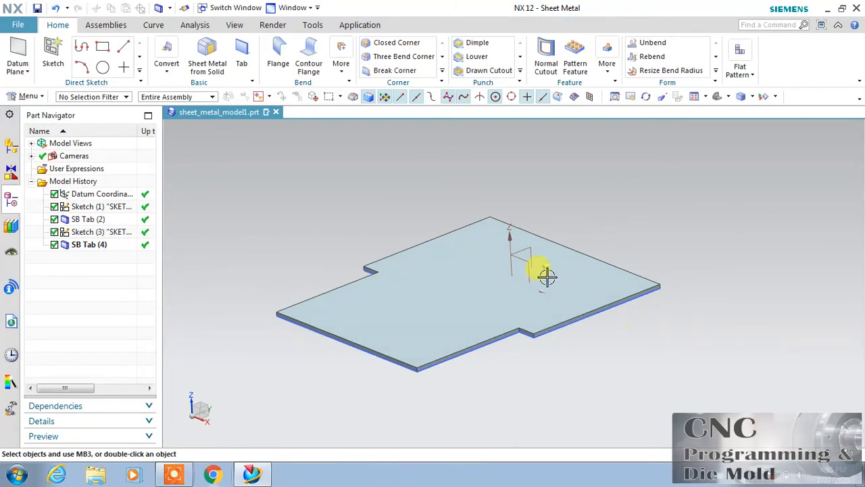
{"action": "left_click", "coordinate": [279, 59]}
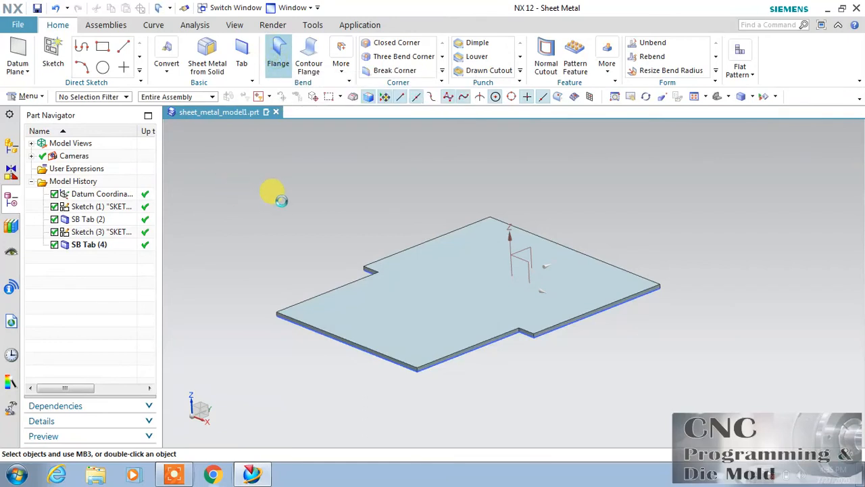
{"action": "left_click", "coordinate": [598, 308]}
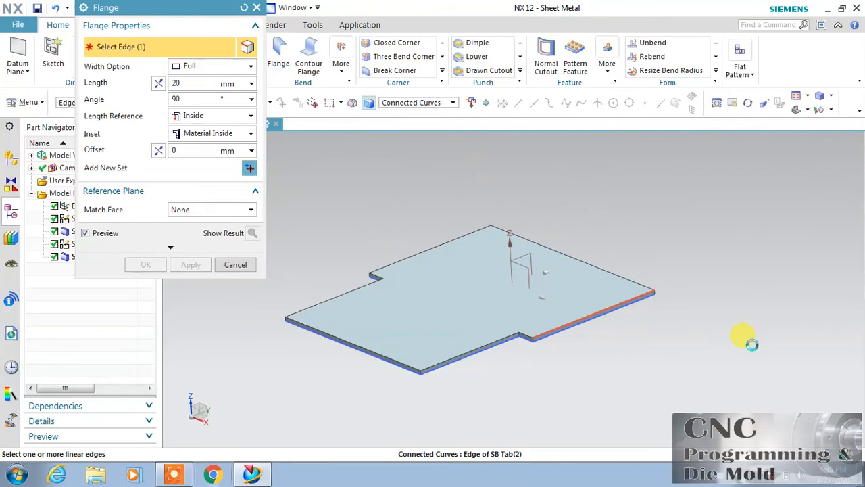
{"action": "left_click_drag", "start_coordinate": [589, 276], "coordinate": [587, 233]}
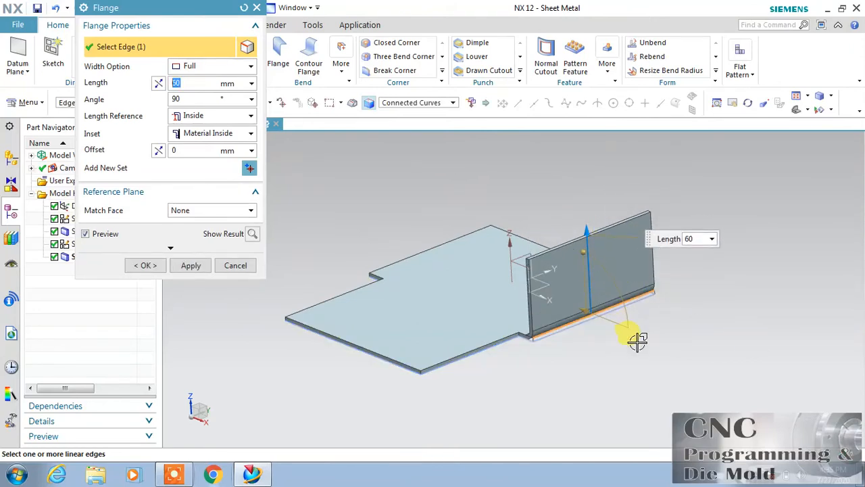
{"action": "left_click_drag", "start_coordinate": [587, 312], "coordinate": [636, 340]}
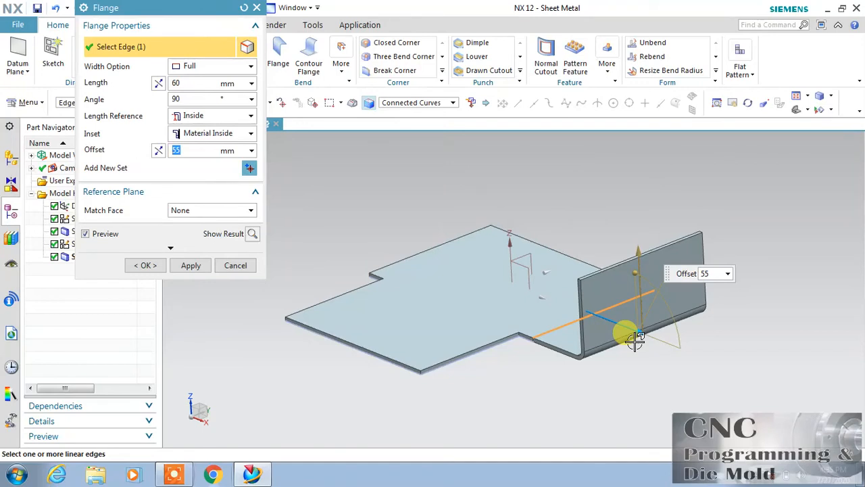
- Set the flange's width option to At Center, with a 122° angle and a 40 mm offset
{"action": "left_click", "coordinate": [199, 68]}
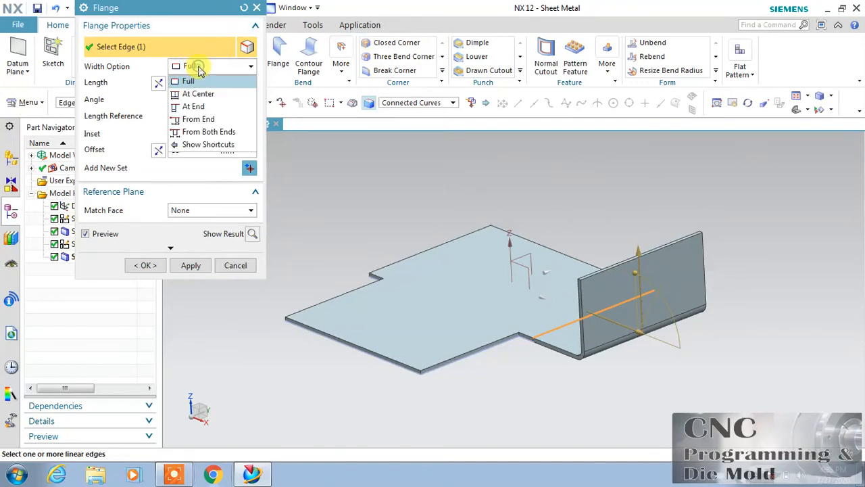
{"action": "left_click", "coordinate": [192, 91]}
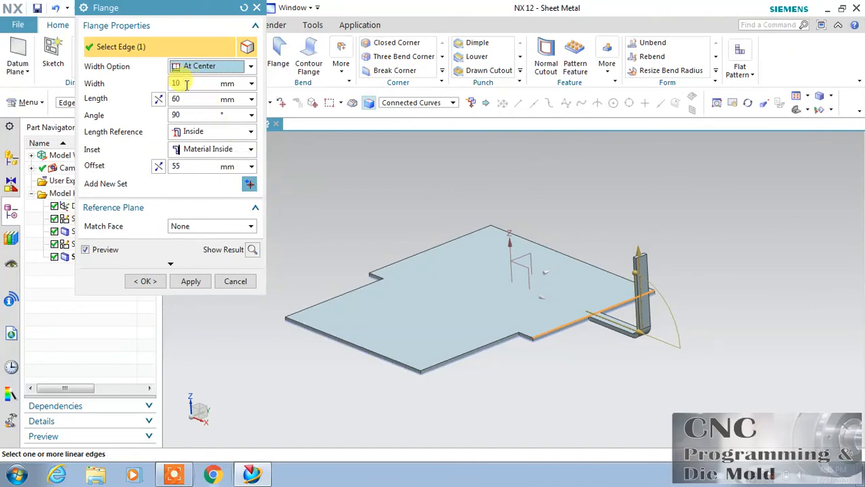
{"action": "left_click_drag", "start_coordinate": [631, 269], "coordinate": [590, 265]}
{"action": "mouse_move", "coordinate": [638, 329]}
{"action": "left_mouse_down"}
{"action": "mouse_move", "coordinate": [614, 319]}
{"action": "mouse_move", "coordinate": [622, 325]}
{"action": "left_mouse_up"}
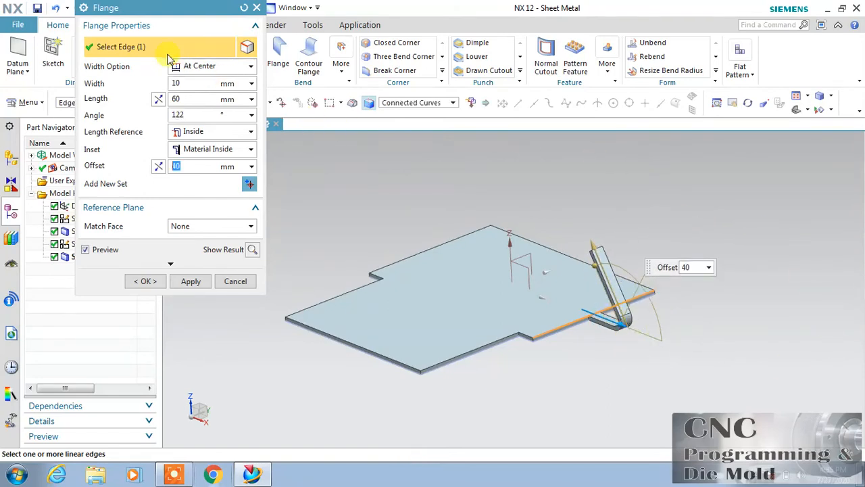
- Switch the flange's width option to At End, anchor it at the edge's far corner and widen it to 50 mm
{"action": "left_click", "coordinate": [203, 66]}
{"action": "left_click", "coordinate": [197, 105]}
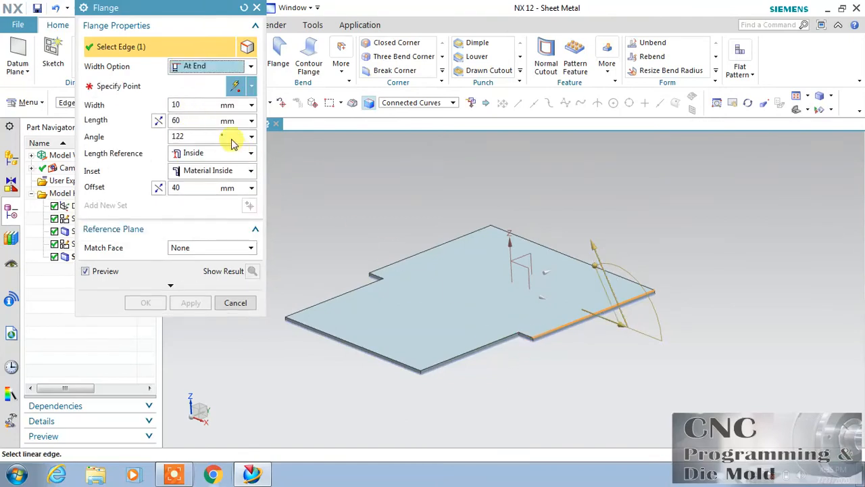
{"action": "left_click", "coordinate": [152, 91]}
{"action": "left_click", "coordinate": [656, 282]}
{"action": "left_click_drag", "start_coordinate": [643, 286], "coordinate": [580, 350]}
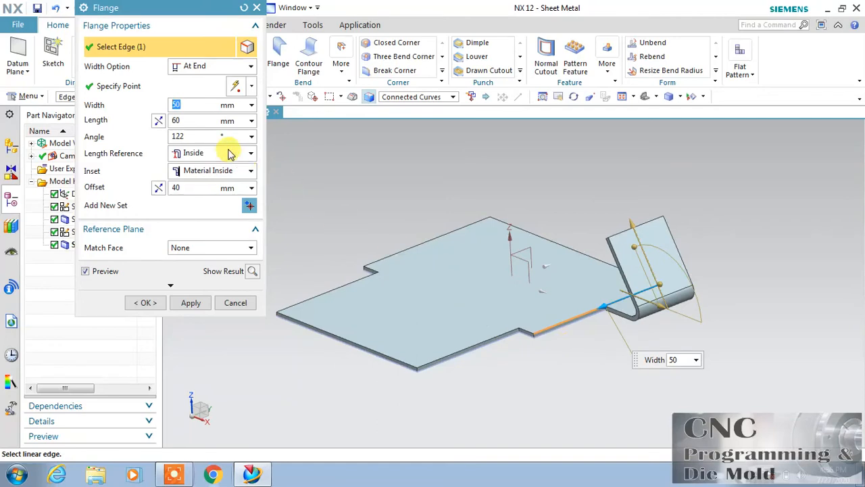
- Flip the flange's length direction below the plate and back to compare both sides
{"action": "left_click", "coordinate": [159, 121]}
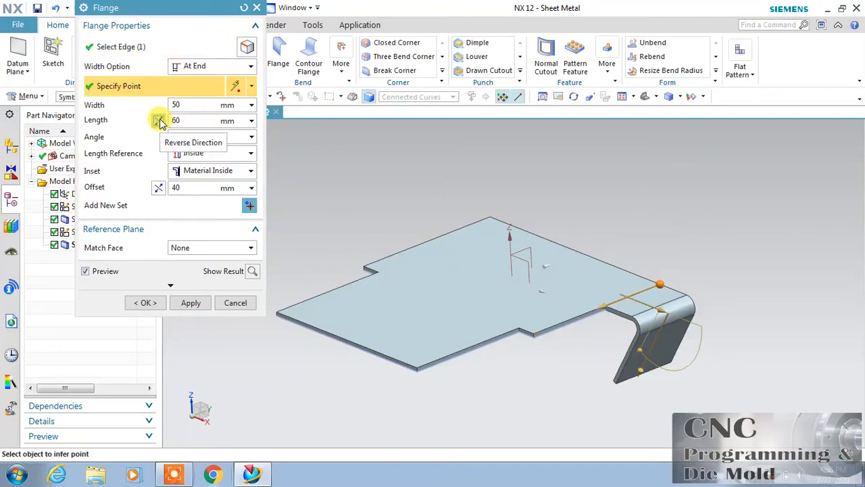
{"action": "left_click", "coordinate": [159, 121]}
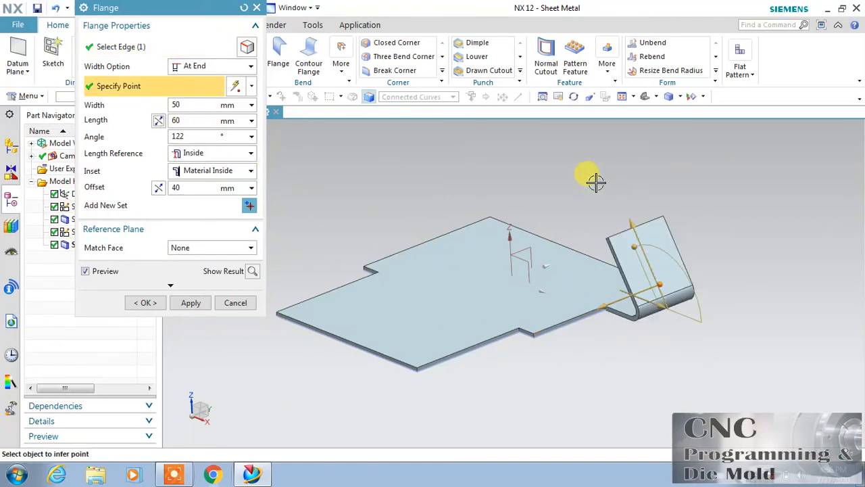
{"action": "scroll", "coordinate": [712, 321], "scroll_direction": "up", "scroll_amount": 1}
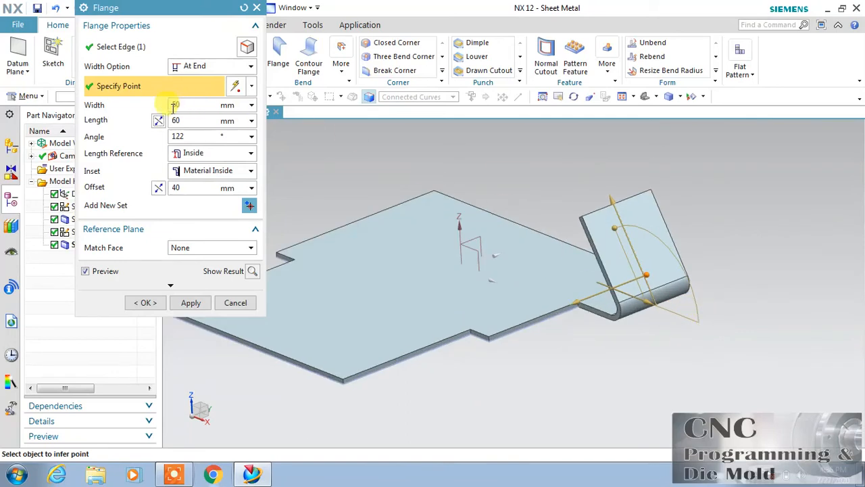
{"action": "left_click", "coordinate": [158, 120]}
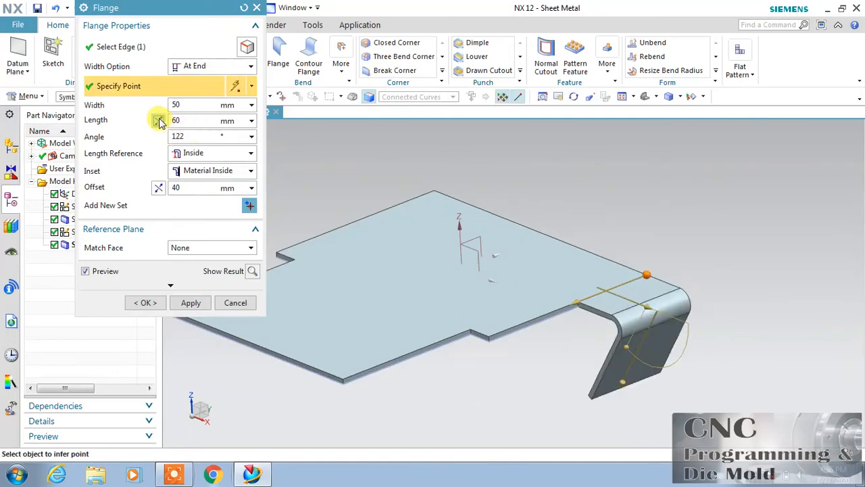
{"action": "left_click", "coordinate": [159, 120]}
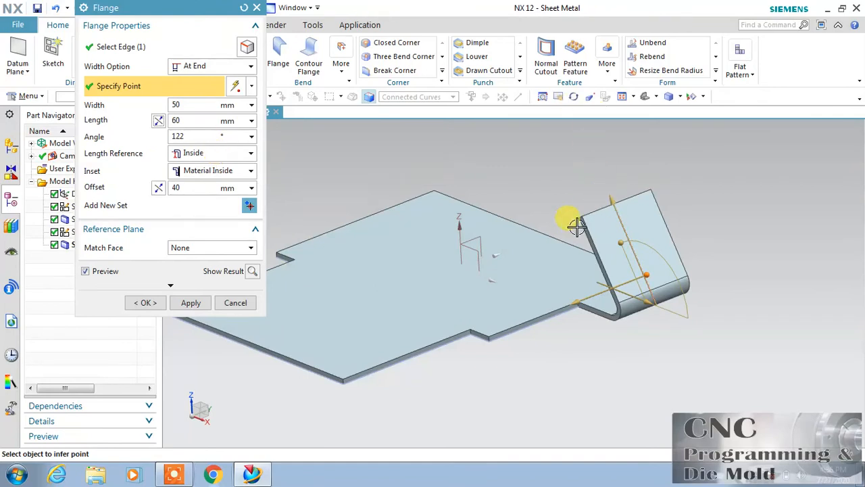
- Set the flange's length reference to Outside and reverse its offset direction into the plate, and inspect the bend
{"action": "left_click", "coordinate": [198, 163]}
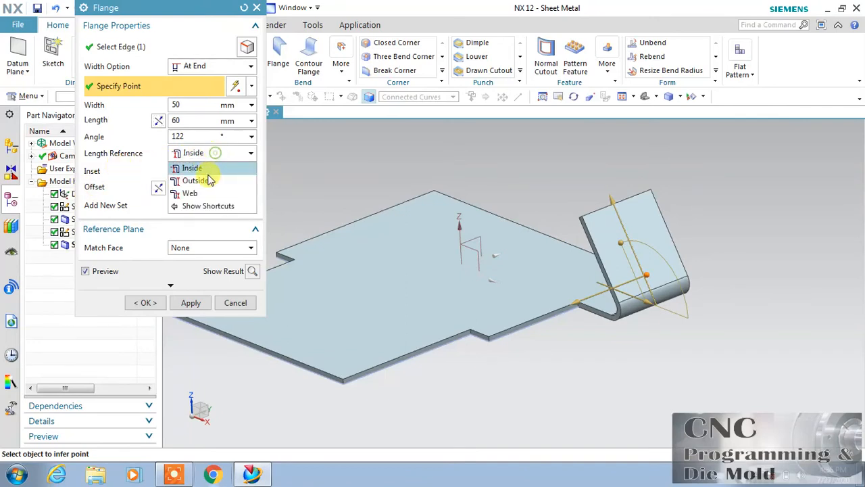
{"action": "left_click", "coordinate": [205, 183]}
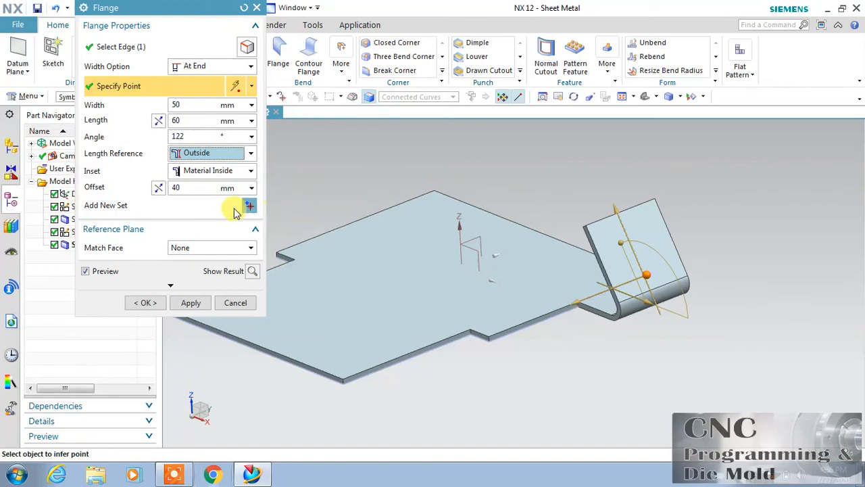
{"action": "left_click", "coordinate": [159, 189]}
{"action": "left_click", "coordinate": [159, 189]}
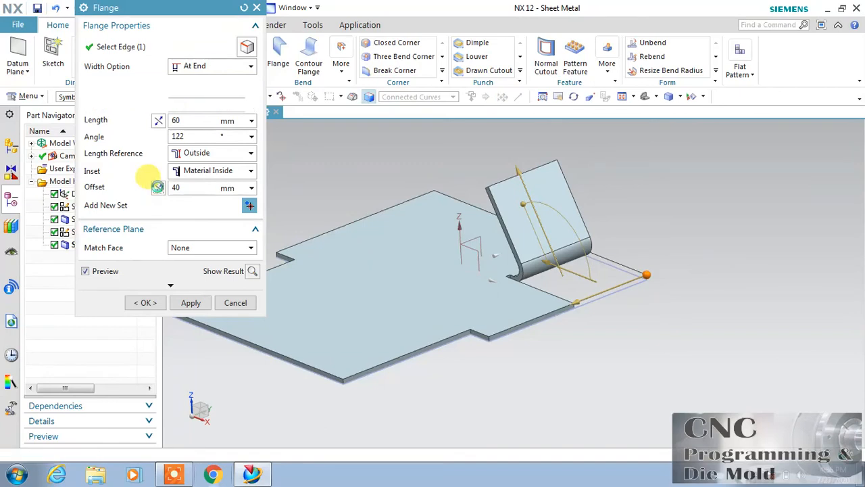
{"action": "left_click", "coordinate": [158, 189]}
{"action": "middle_click_drag", "start_coordinate": [634, 338], "coordinate": [634, 347]}
{"action": "scroll", "coordinate": [518, 271], "scroll_direction": "up", "scroll_amount": 5}
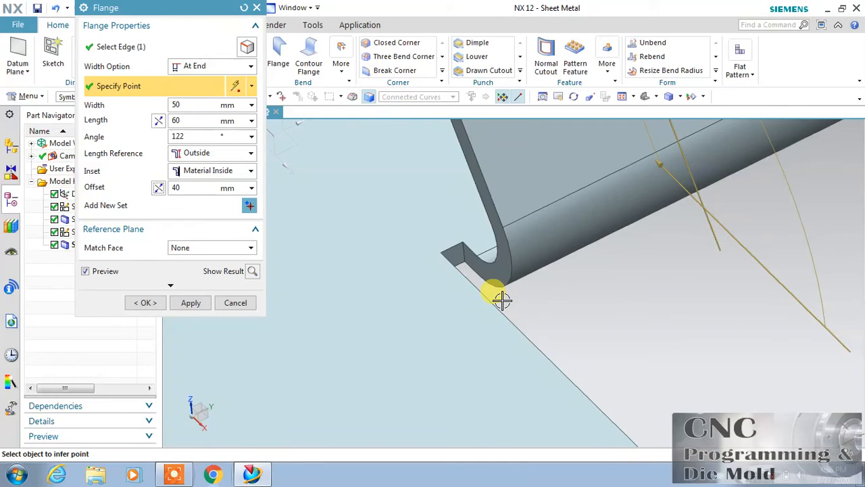
{"action": "scroll", "coordinate": [501, 300], "scroll_direction": "down", "scroll_amount": 5}
{"action": "middle_click_drag", "start_coordinate": [543, 328], "coordinate": [612, 349]}
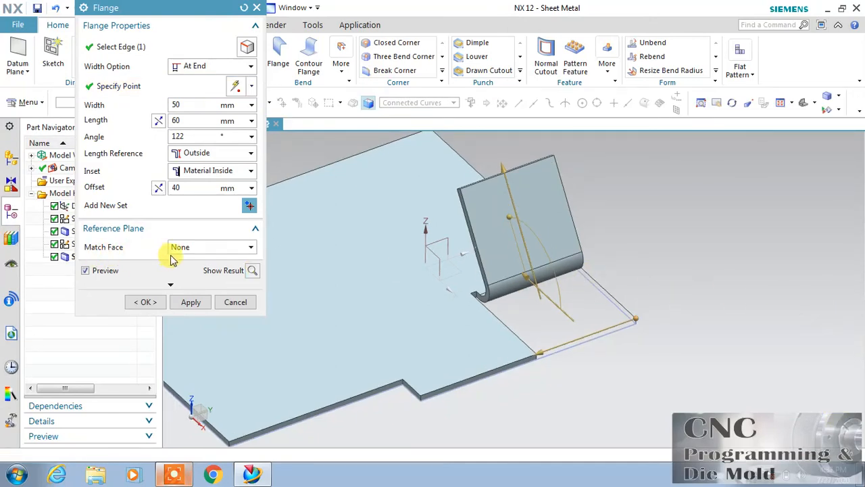
- Set the flange's match face to Until Selected, using the XZ plane at a distance of 26 mm
{"action": "left_click", "coordinate": [209, 248]}
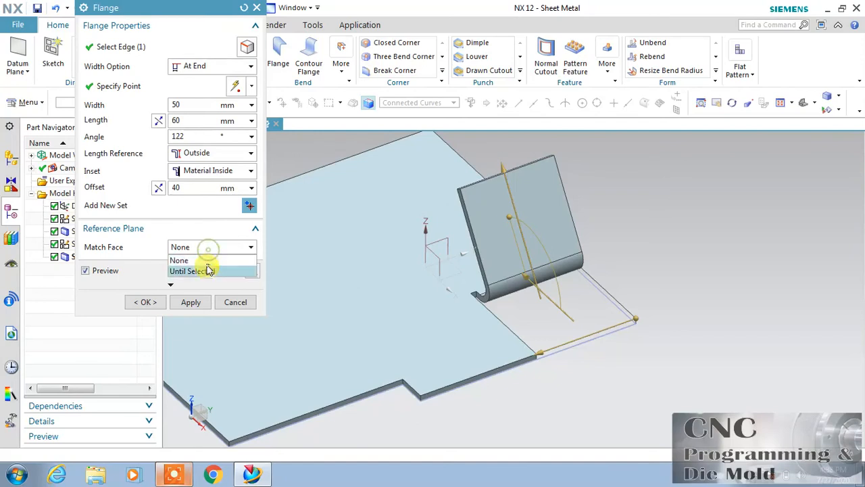
{"action": "left_click", "coordinate": [207, 271]}
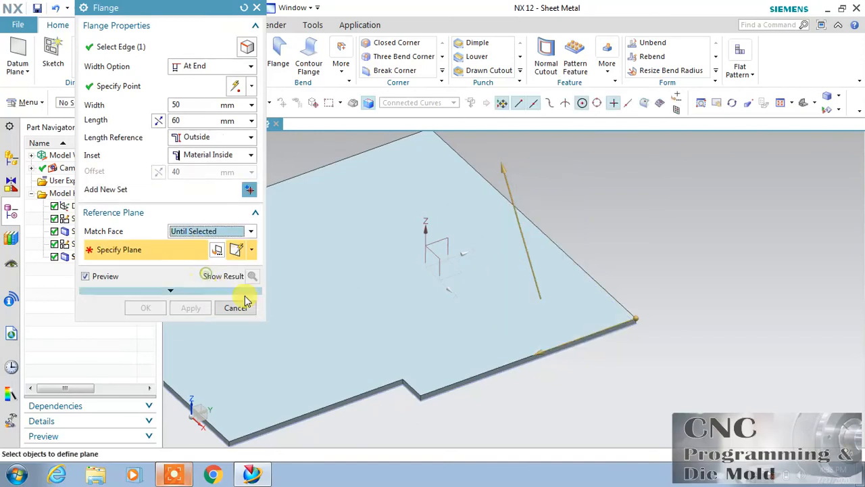
{"action": "left_click", "coordinate": [434, 251]}
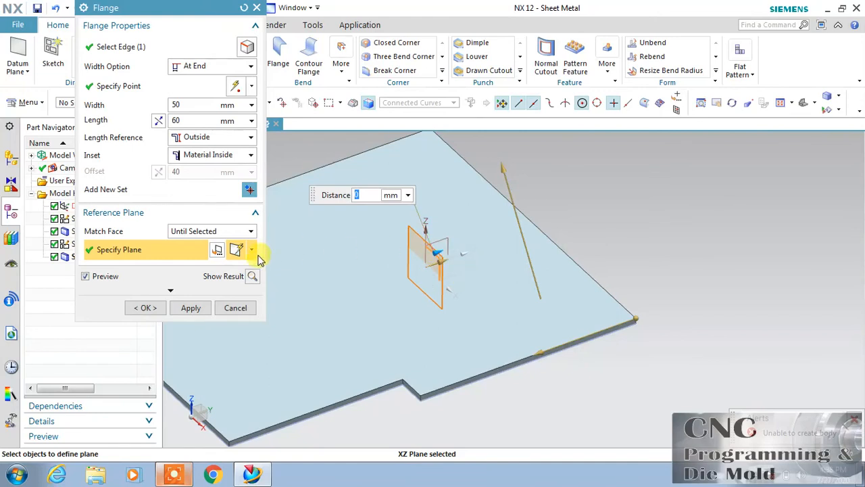
{"action": "mouse_move", "coordinate": [418, 251]}
{"action": "left_mouse_down"}
{"action": "mouse_move", "coordinate": [476, 230]}
{"action": "mouse_move", "coordinate": [406, 252]}
{"action": "mouse_move", "coordinate": [419, 262]}
{"action": "left_mouse_up"}
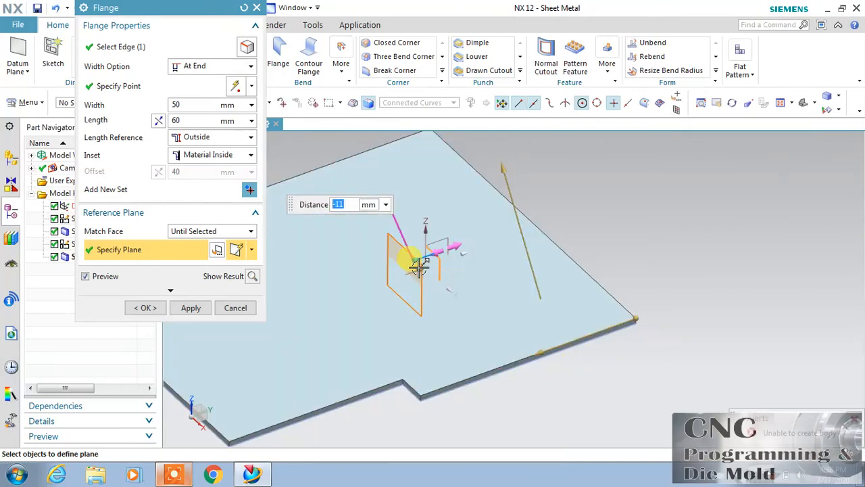
{"action": "left_click_drag", "start_coordinate": [419, 265], "coordinate": [487, 236]}
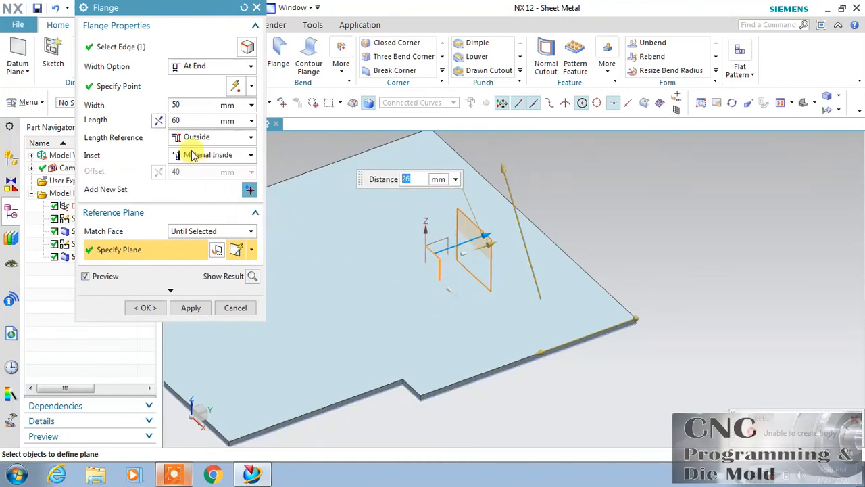
- Switch the flange's width option to From End and anchor it at the edge's corner beside the notch
{"action": "left_click", "coordinate": [190, 68]}
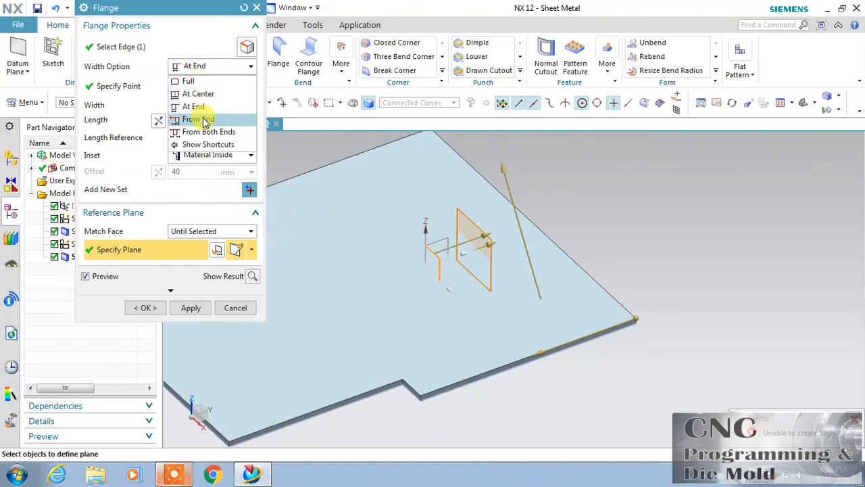
{"action": "left_click", "coordinate": [209, 99]}
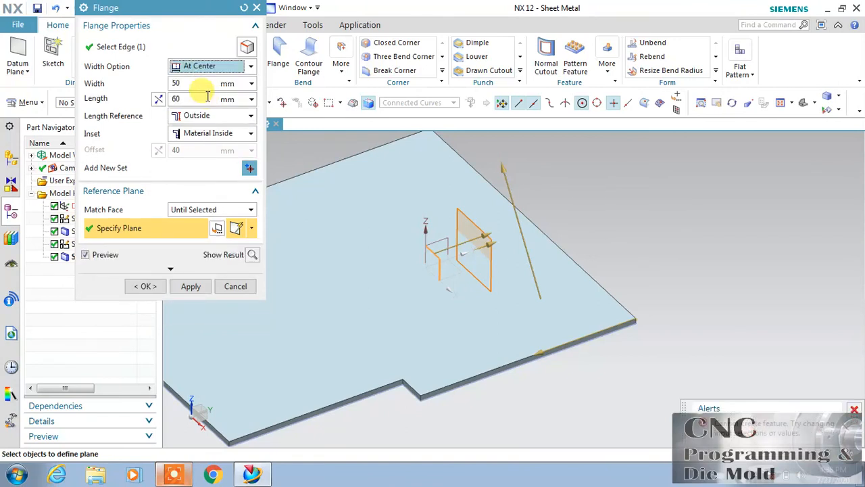
{"action": "left_click", "coordinate": [207, 67]}
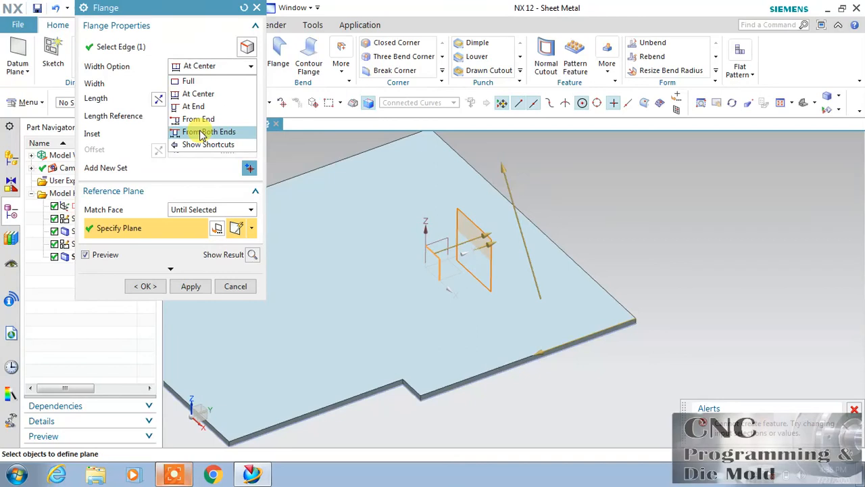
{"action": "left_click", "coordinate": [192, 119]}
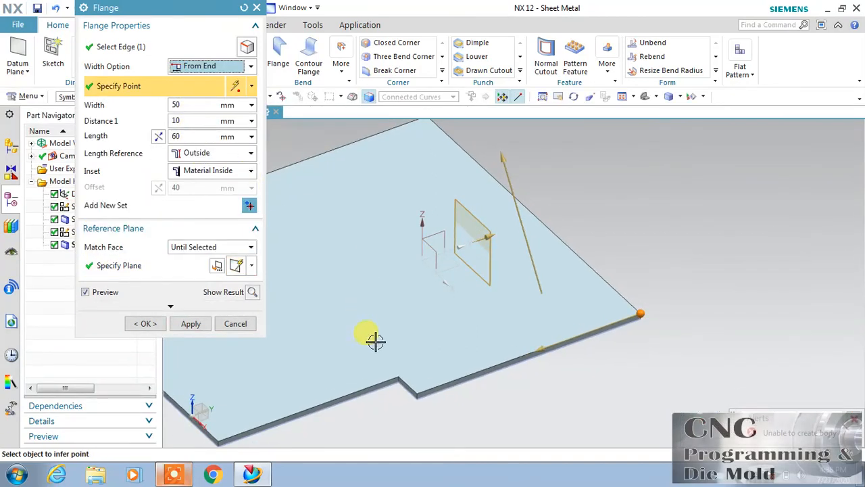
{"action": "left_click", "coordinate": [409, 394]}
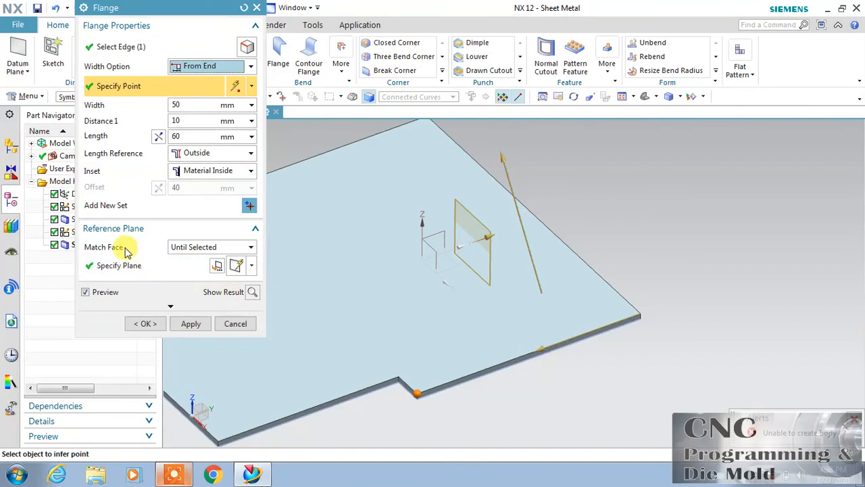
- Try to show the flange result with Match Face at Until Selected, and set Match Face to None
{"action": "left_click", "coordinate": [171, 248]}
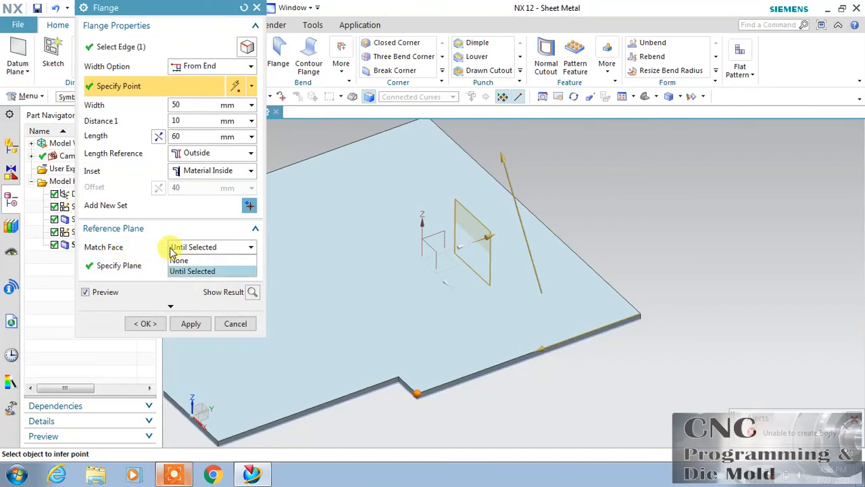
{"action": "left_click", "coordinate": [192, 271]}
{"action": "left_click", "coordinate": [252, 292]}
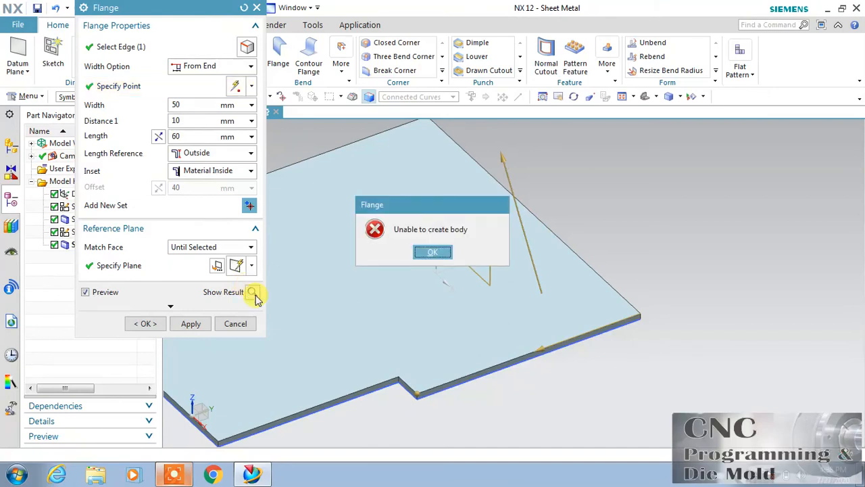
{"action": "left_click", "coordinate": [432, 252]}
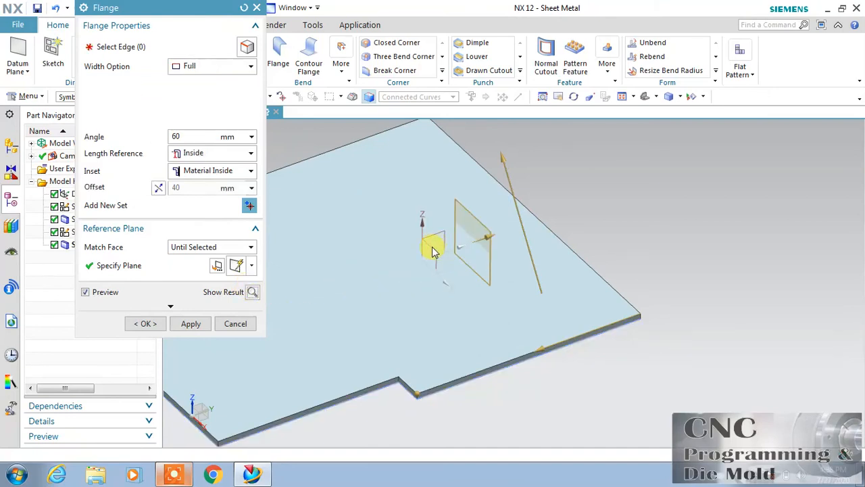
{"action": "left_click", "coordinate": [199, 247]}
{"action": "left_click", "coordinate": [181, 257]}
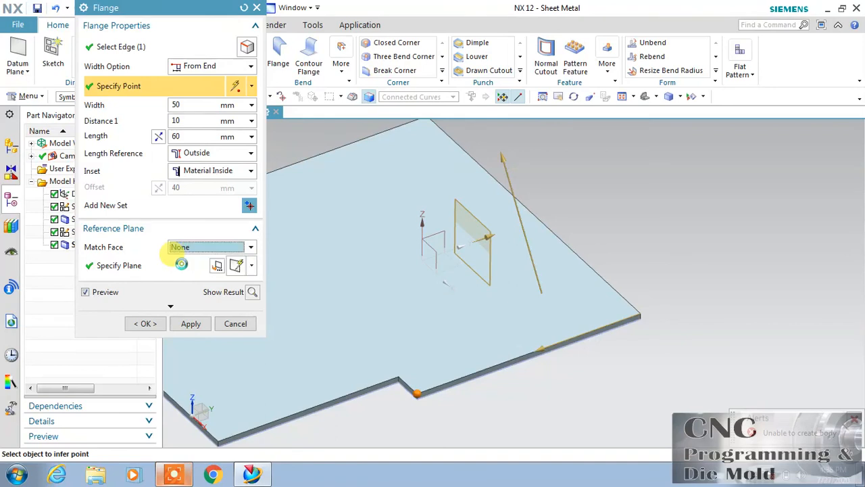
- Change the flange's bend relief from Square to Round and inspect the relief at the bend's end
{"action": "left_click", "coordinate": [170, 301]}
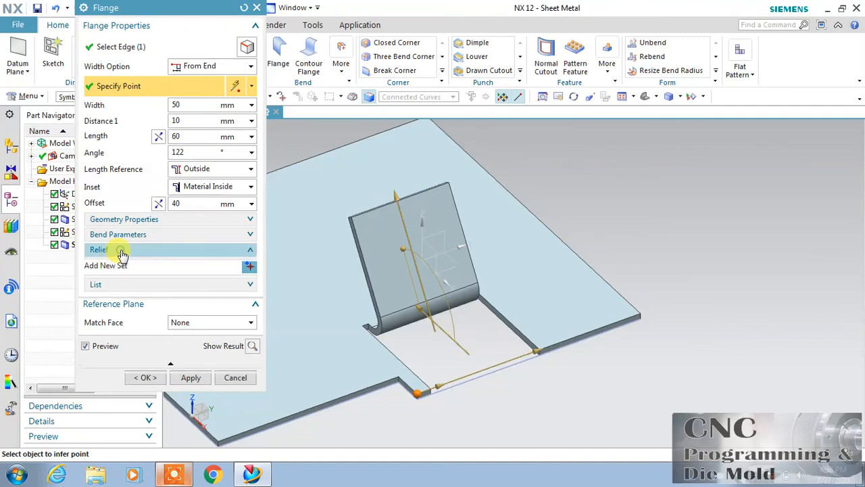
{"action": "left_click", "coordinate": [101, 250]}
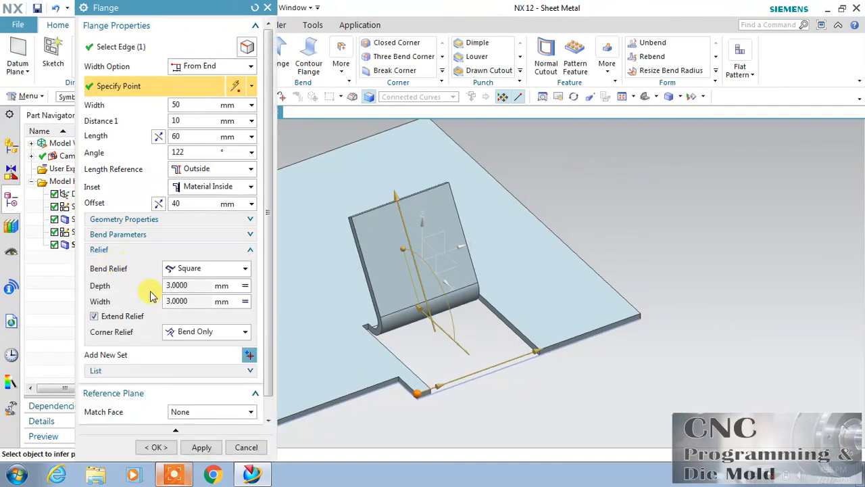
{"action": "left_click", "coordinate": [211, 271]}
{"action": "left_click", "coordinate": [196, 295]}
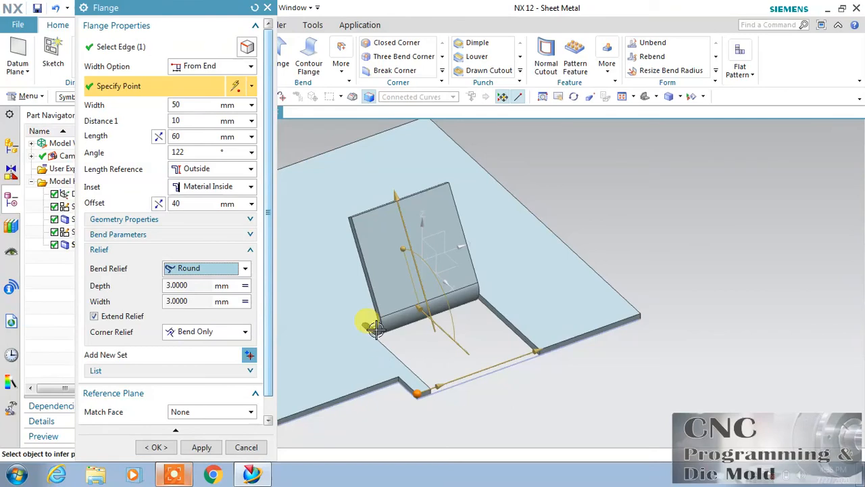
{"action": "scroll", "coordinate": [358, 324], "scroll_direction": "up", "scroll_amount": 5}
{"action": "left_click", "coordinate": [210, 271]}
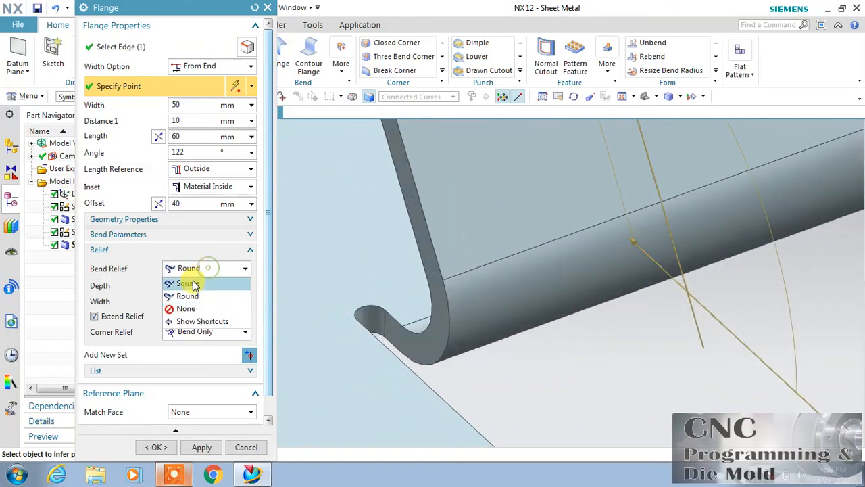
{"action": "left_click", "coordinate": [195, 296]}
- Review the flange's corner relief options, keeping Bend Only
{"action": "scroll", "coordinate": [197, 301], "scroll_direction": "down", "scroll_amount": 1}
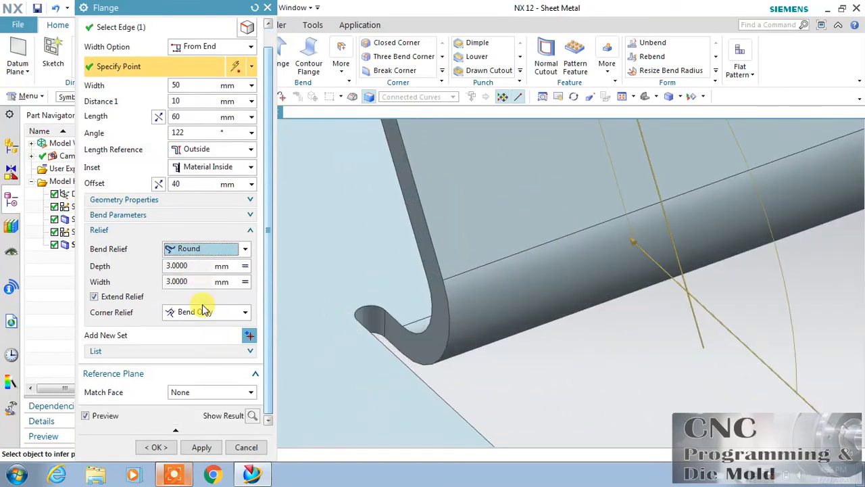
{"action": "left_click", "coordinate": [215, 315]}
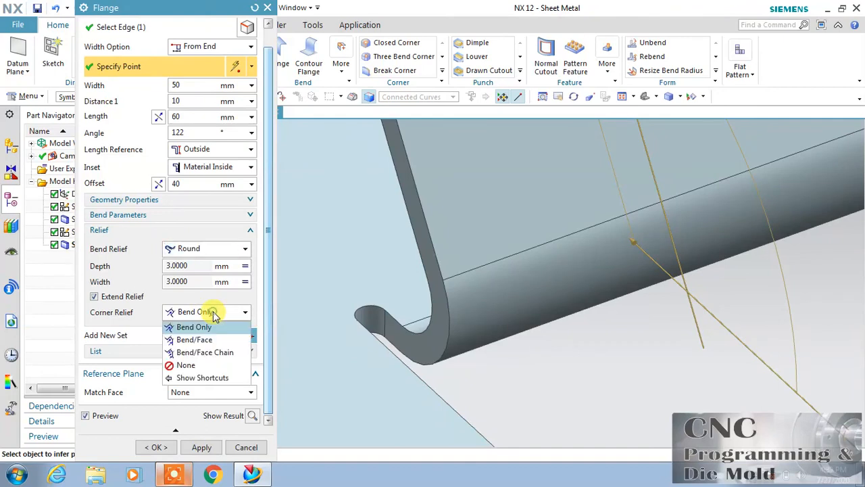
{"action": "left_click", "coordinate": [215, 315]}
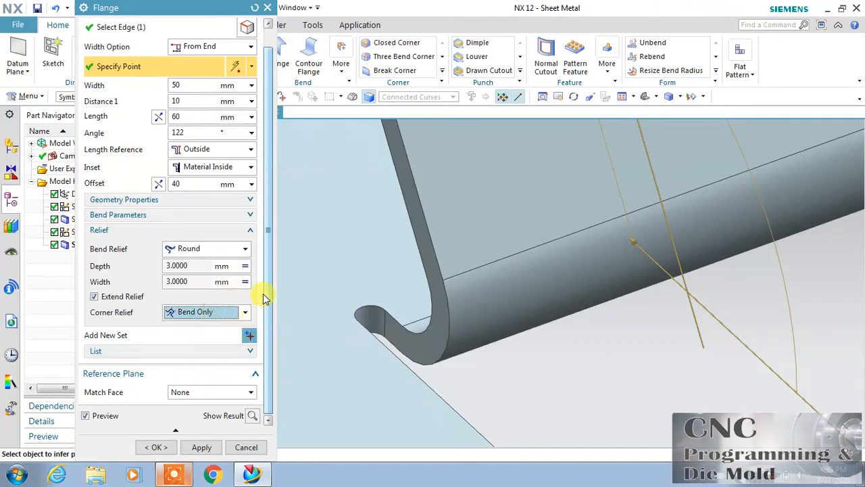
- Add a new flange set to the set list and delete it again
{"action": "left_click", "coordinate": [228, 352]}
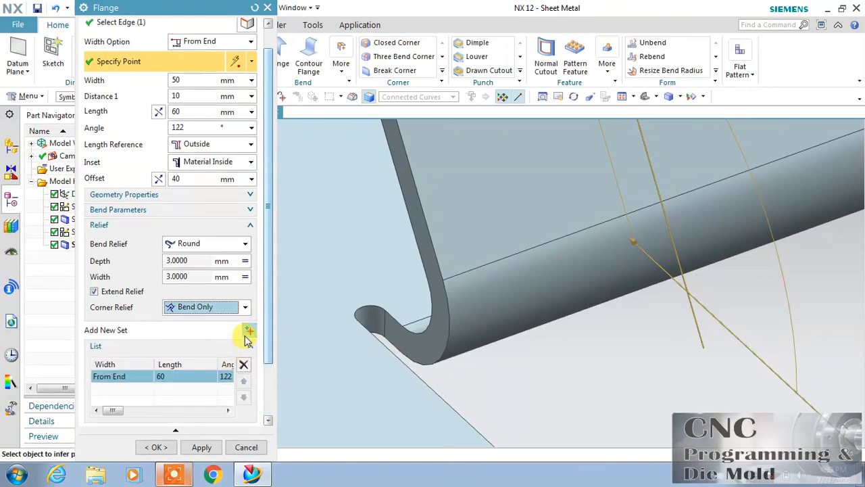
{"action": "left_click", "coordinate": [248, 332]}
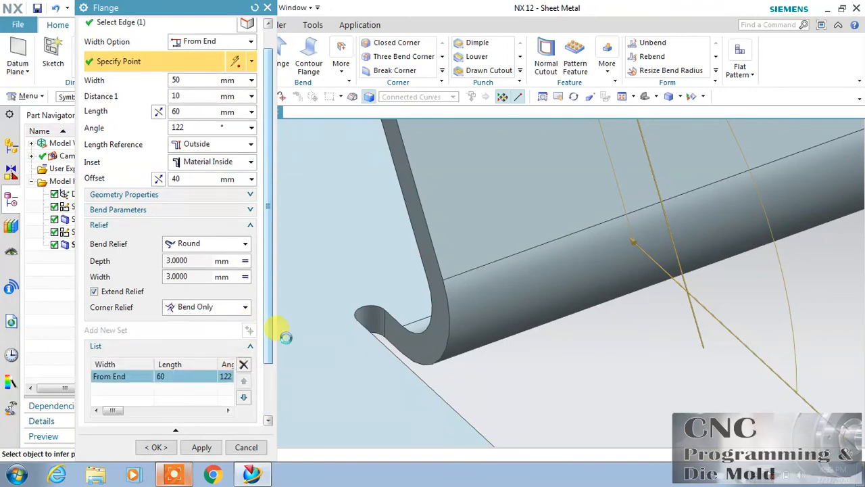
{"action": "scroll", "coordinate": [299, 337], "scroll_direction": "down", "scroll_amount": 6}
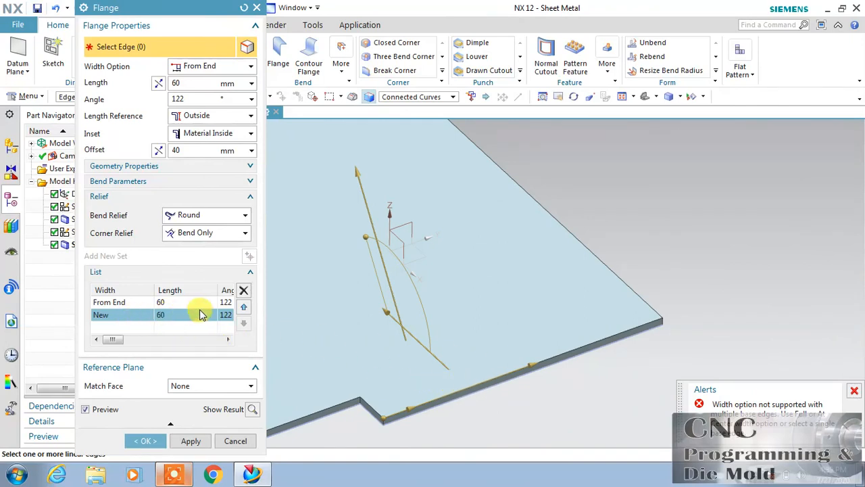
{"action": "left_click", "coordinate": [244, 290]}
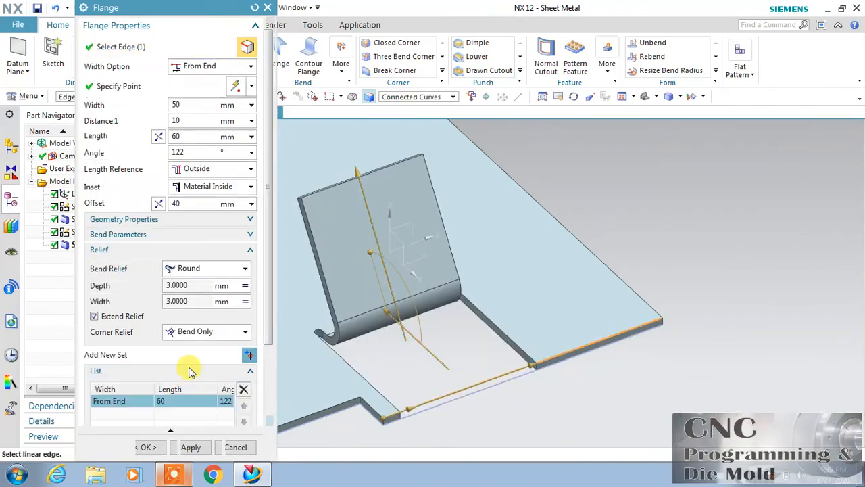
- Create the flange on the plate's edge with the current settings
{"action": "left_click", "coordinate": [157, 447]}
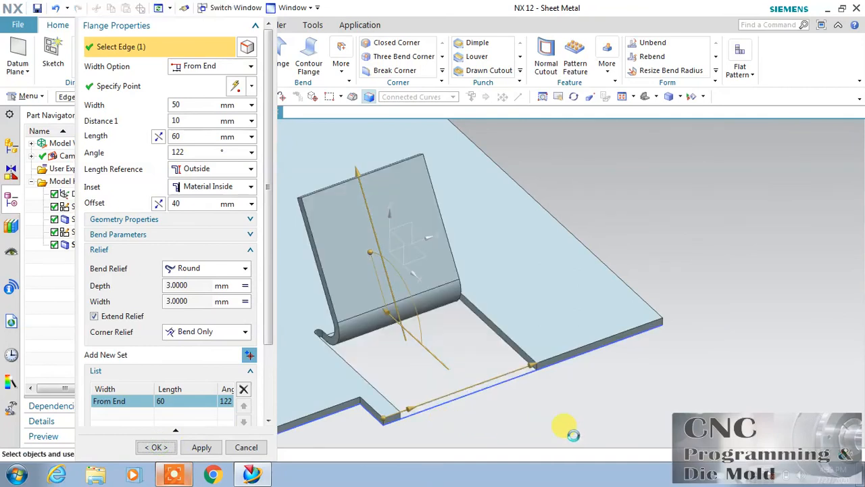
{"action": "scroll", "coordinate": [695, 349], "scroll_direction": "down", "scroll_amount": 4}
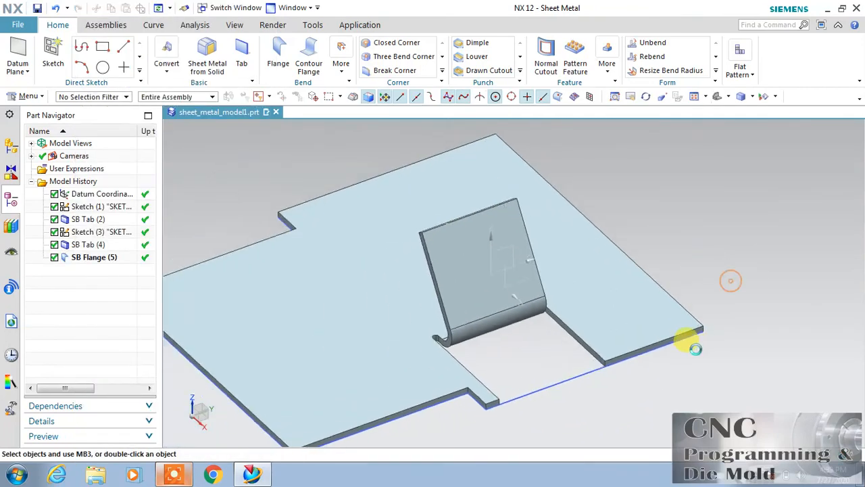